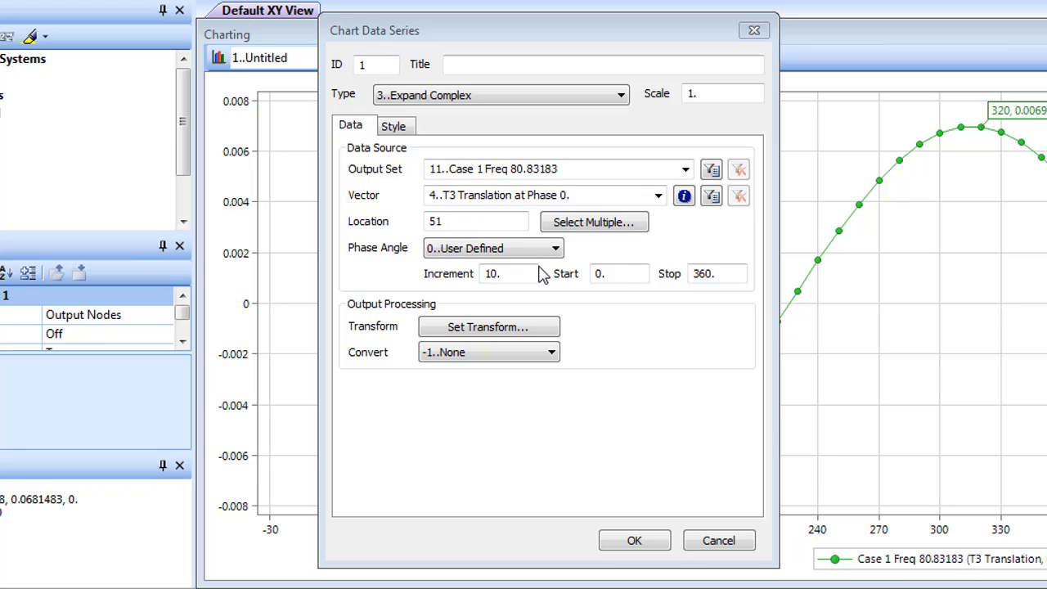
click(621, 95)
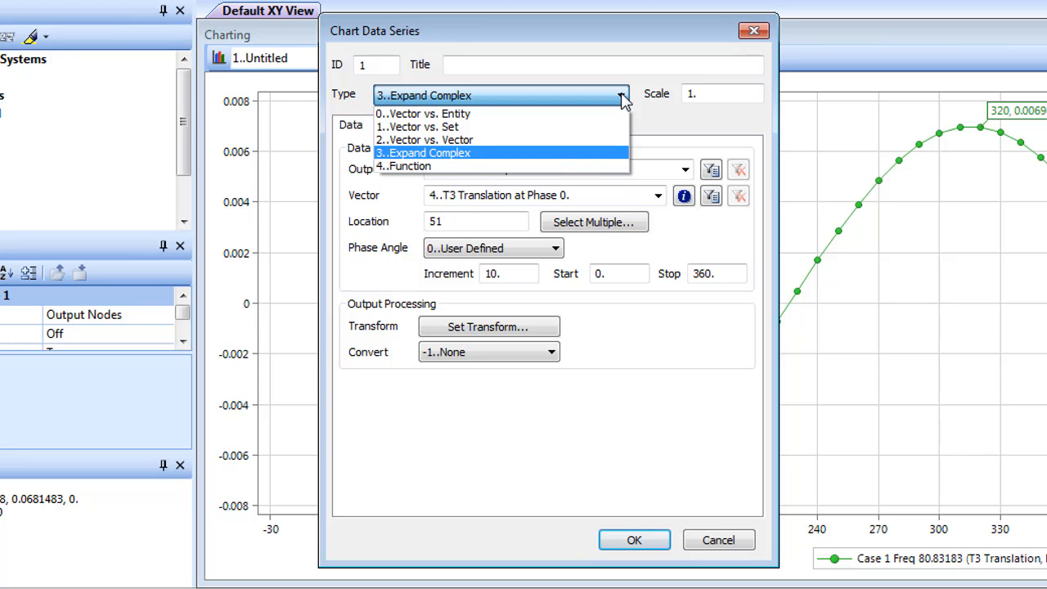
click(623, 98)
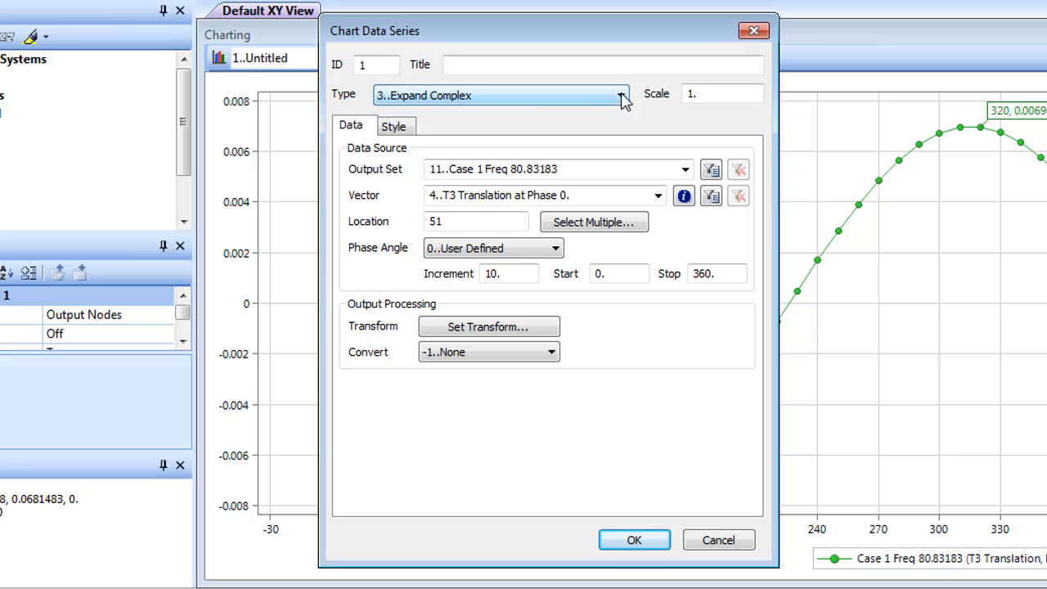
click(394, 126)
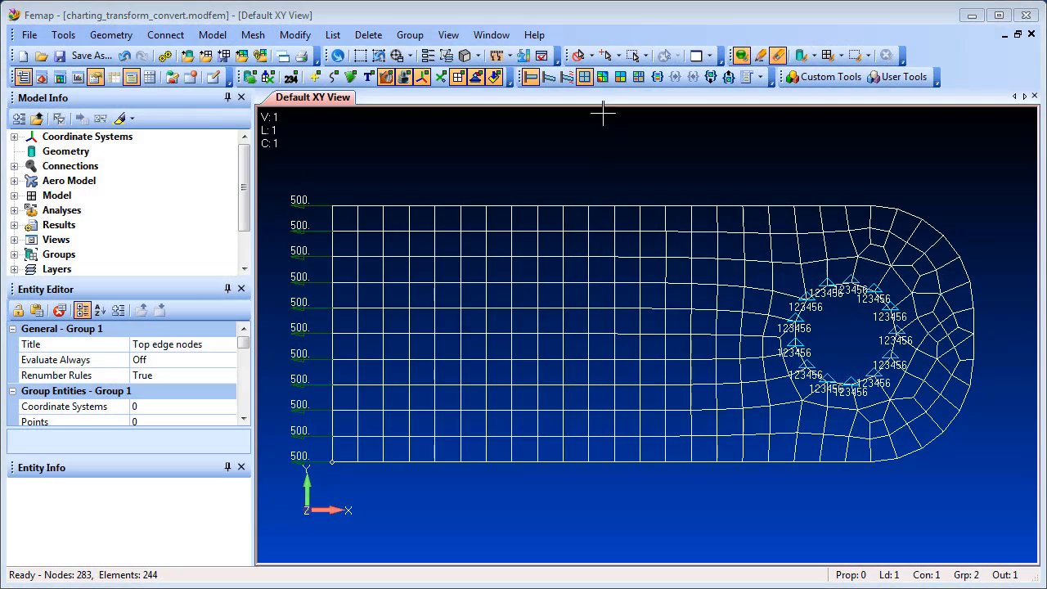
Step: Display the Plate Top VonMises Stress contour on the plate model and highlight the Top edge nodes group
click(603, 77)
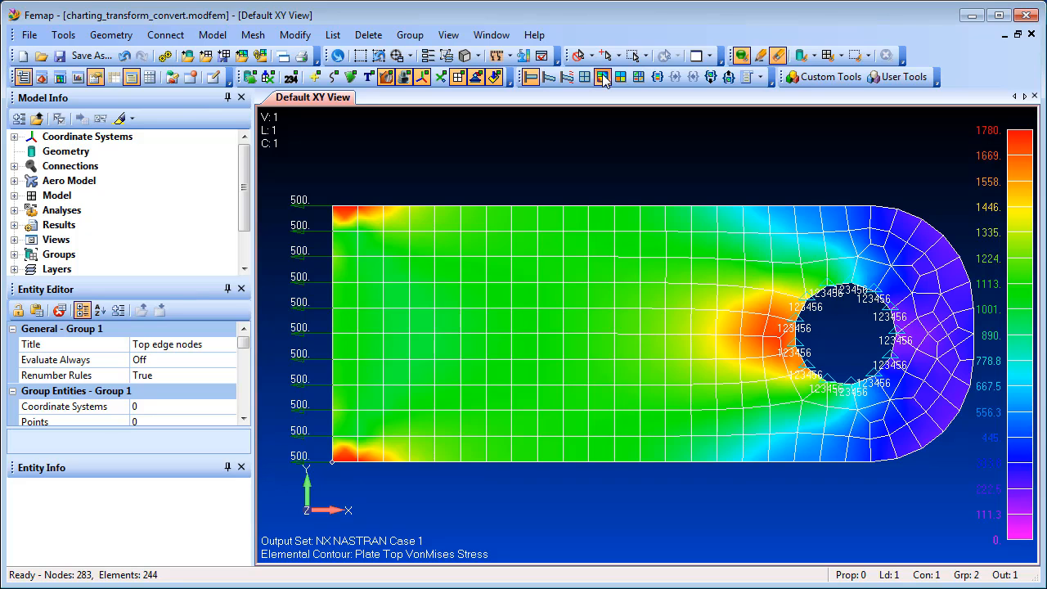
scroll(131, 245, down, 1)
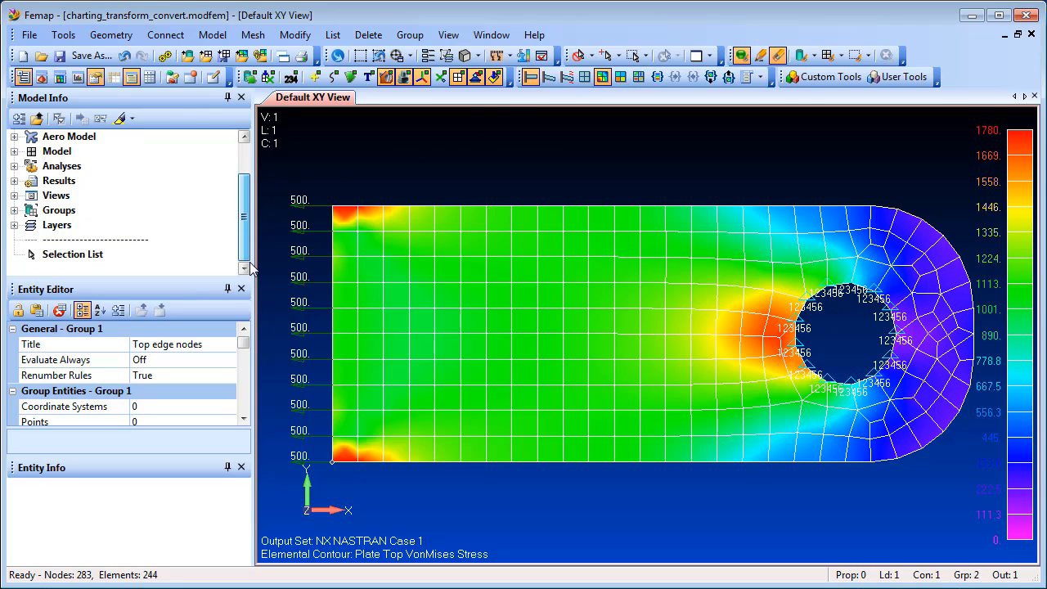
click(14, 210)
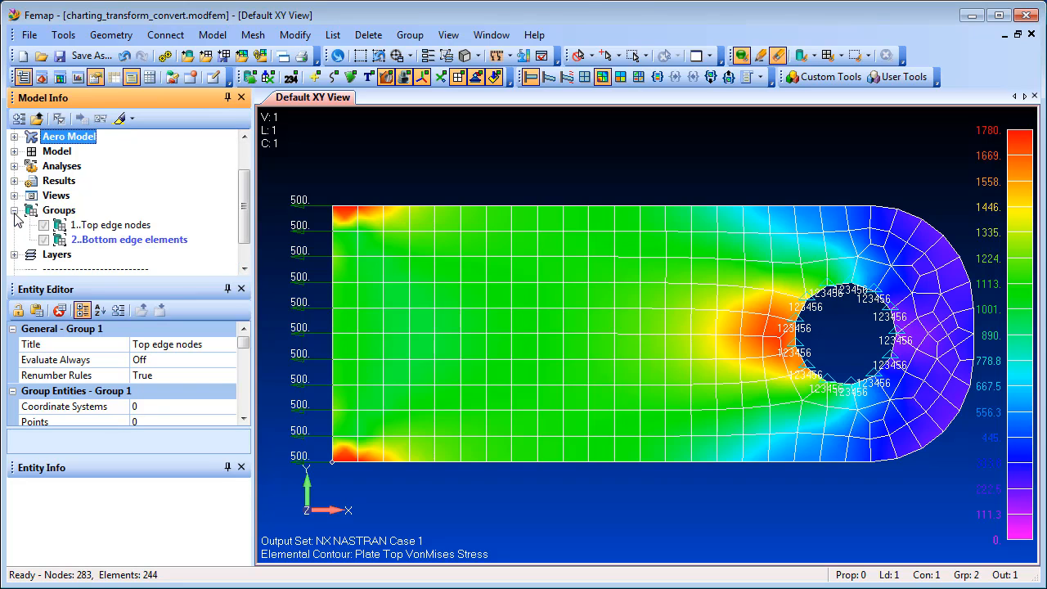
click(103, 225)
click(120, 119)
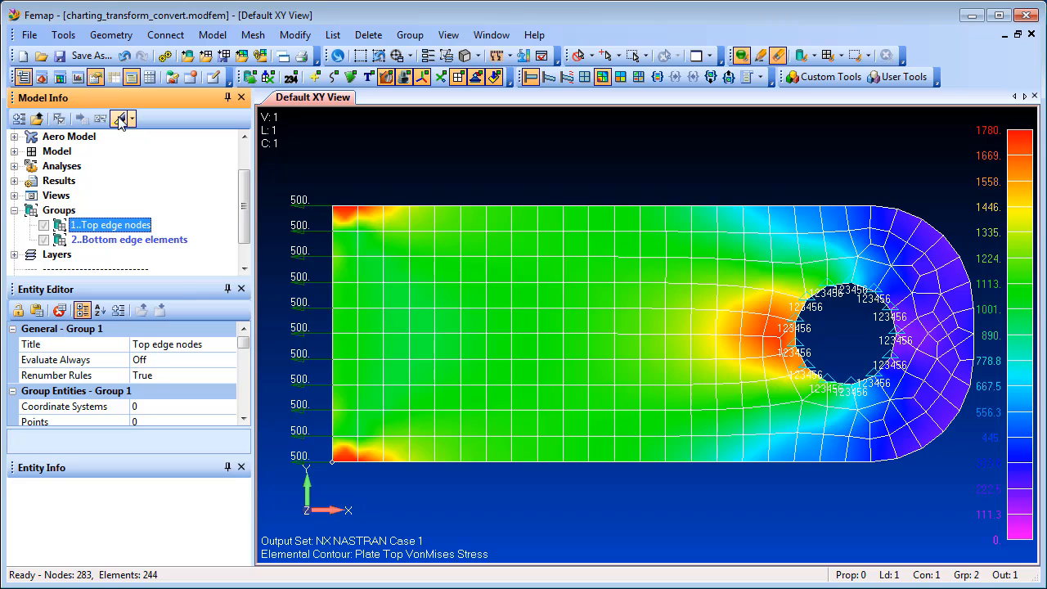
Step: Open Charting and start a Vector vs. Entity data series with X position in Global Rectangular as the x-axis values
click(77, 76)
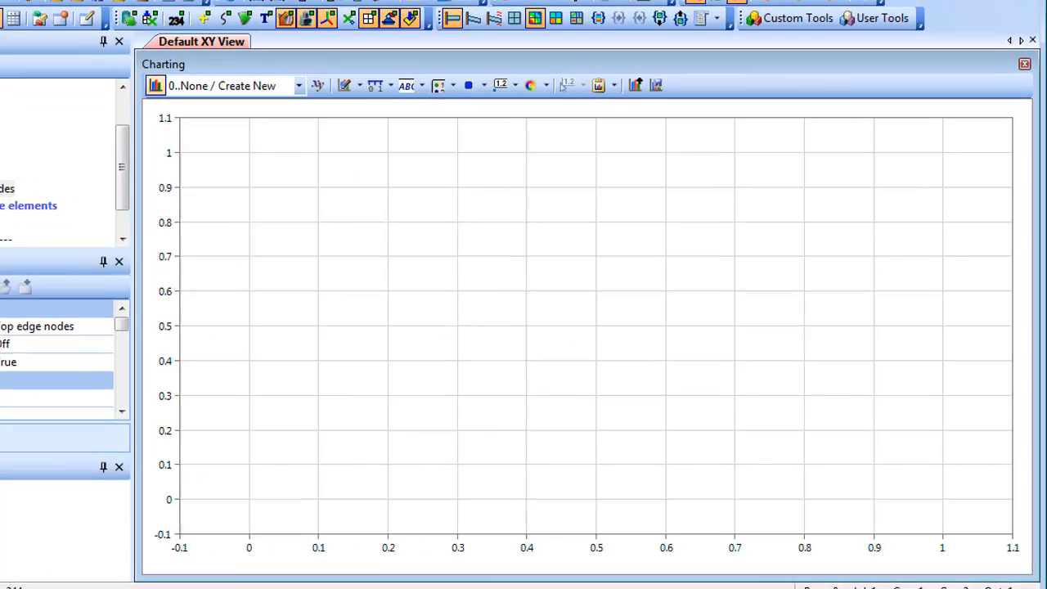
click(359, 86)
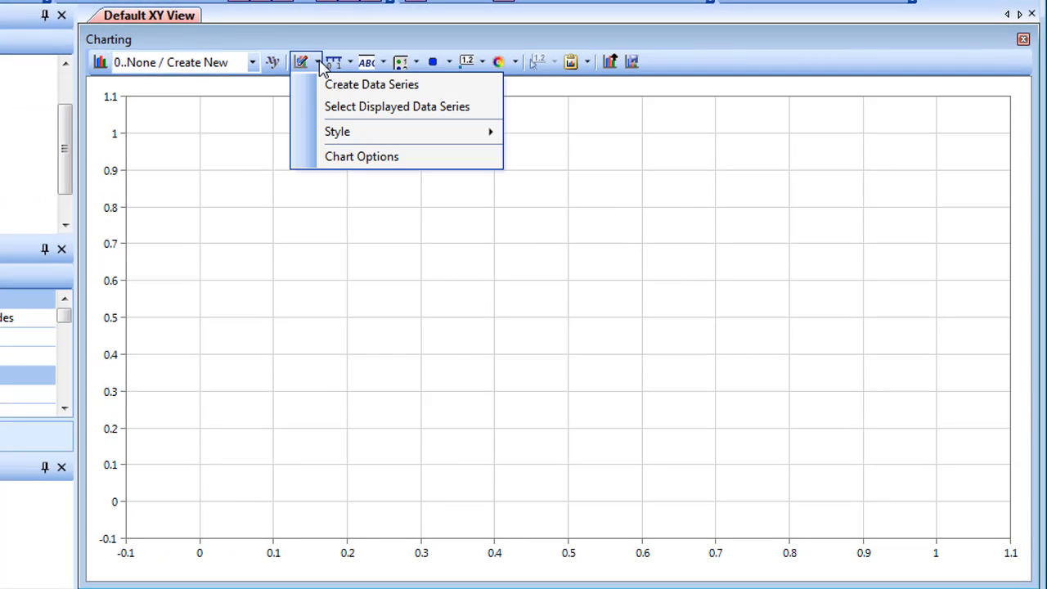
click(356, 87)
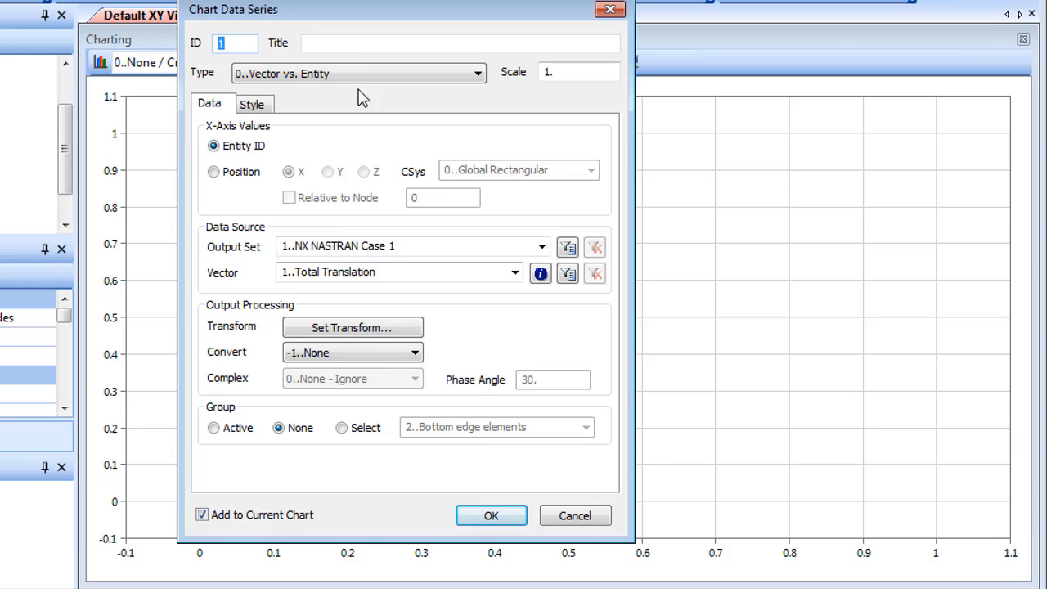
click(216, 177)
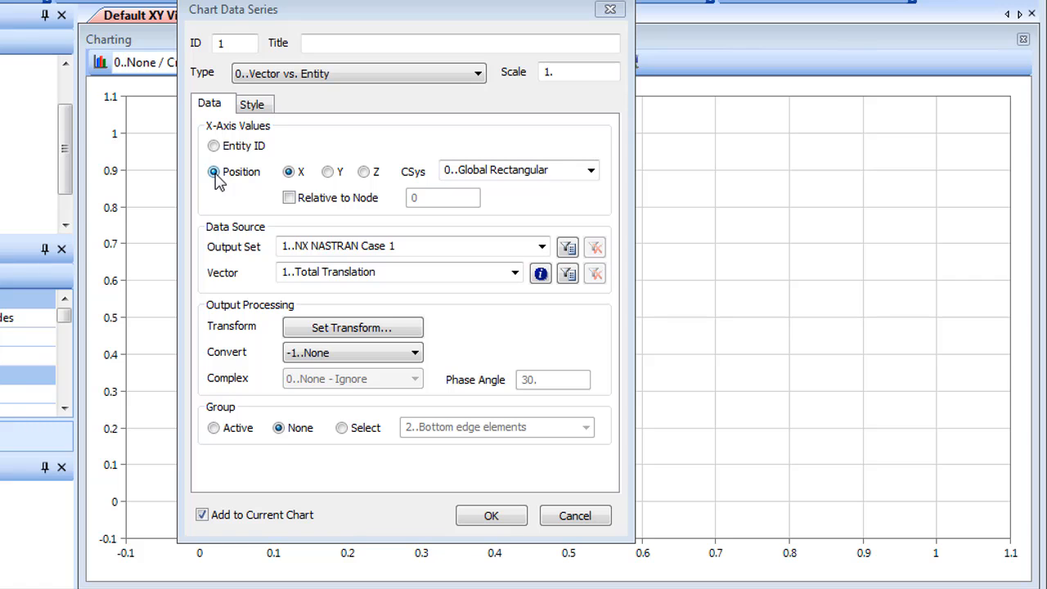
Step: Set the series vector to 7033..Plate Top VonMises Stress and its output conversion to 0..Average
click(514, 272)
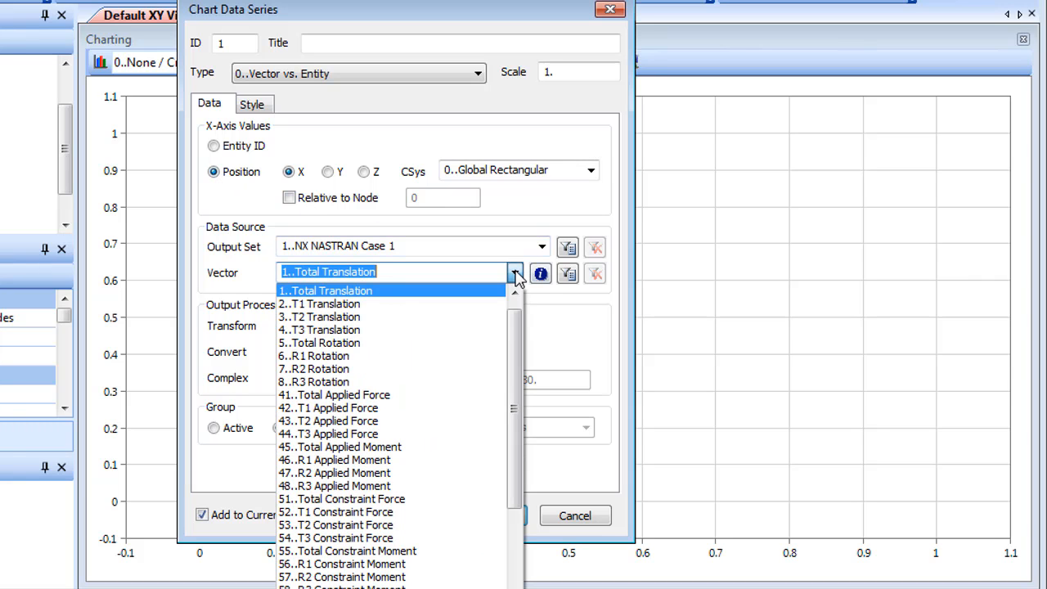
drag(516, 344, 530, 460)
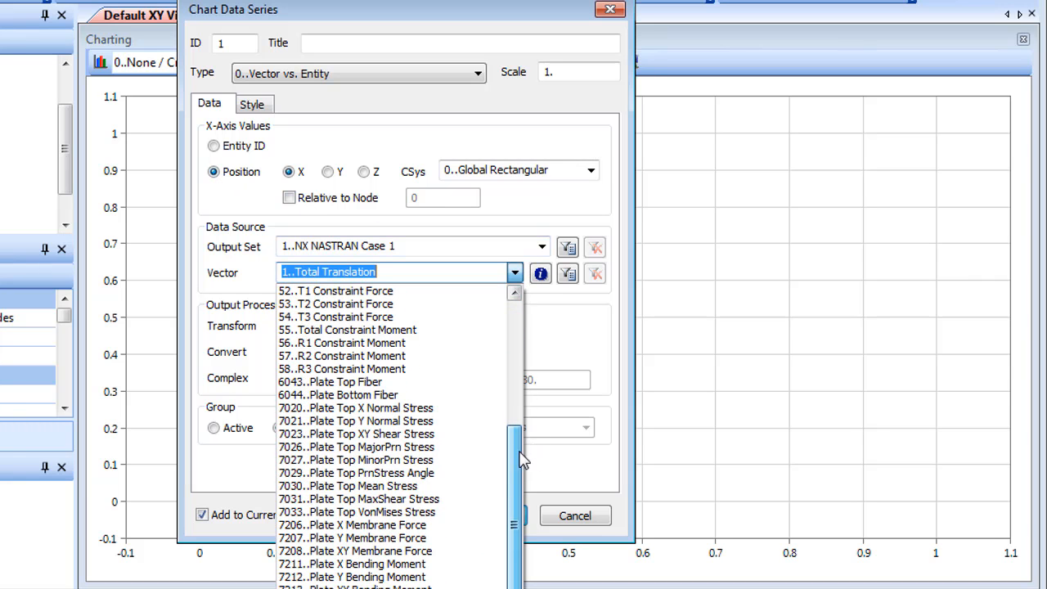
click(329, 512)
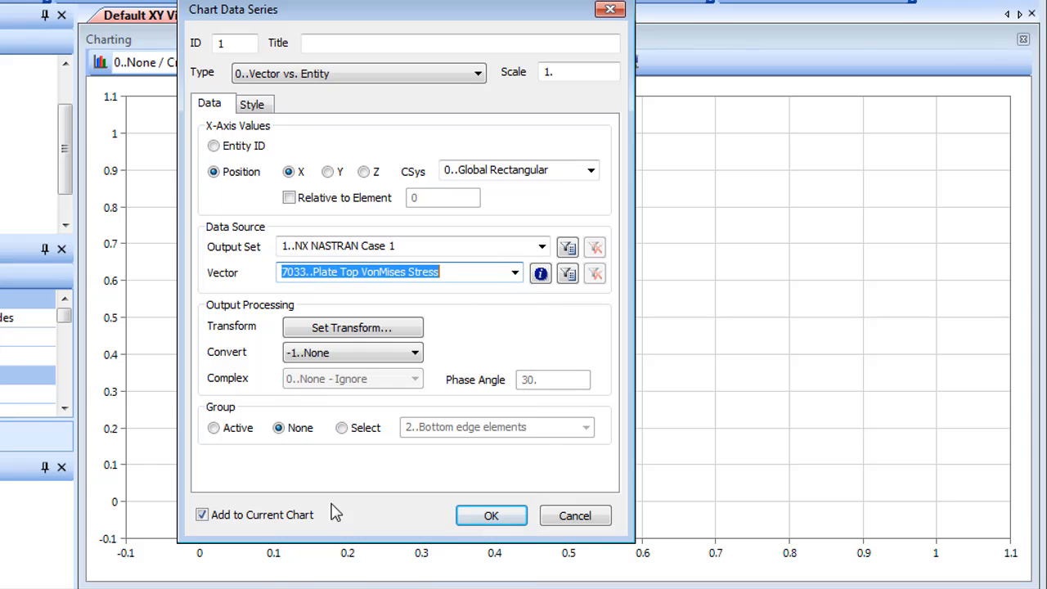
click(415, 355)
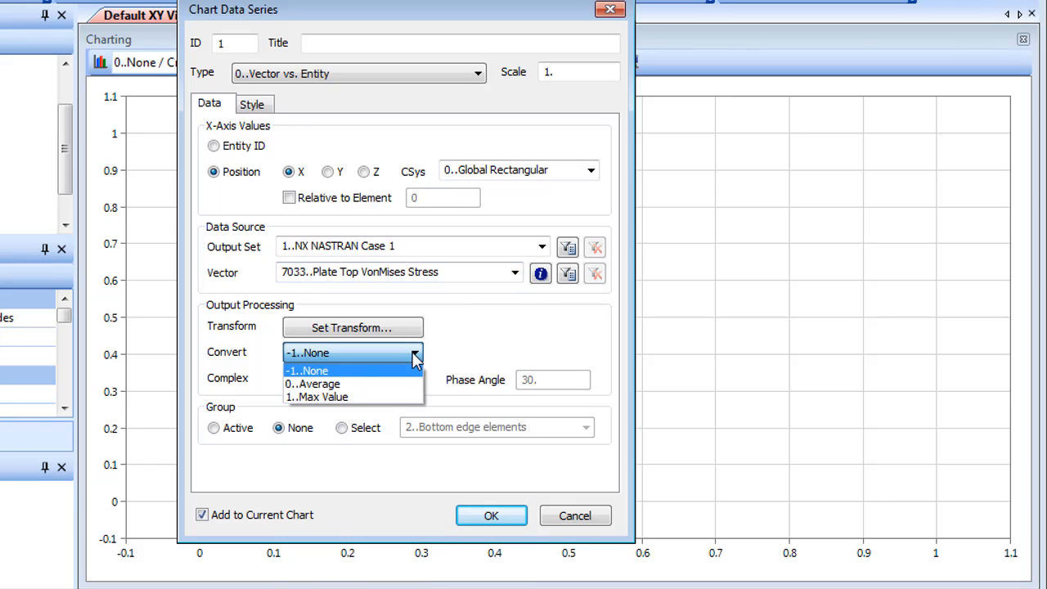
click(385, 383)
Step: Limit the data series to the group 1..Top edge nodes, add it to the current chart and finish series creation
click(343, 428)
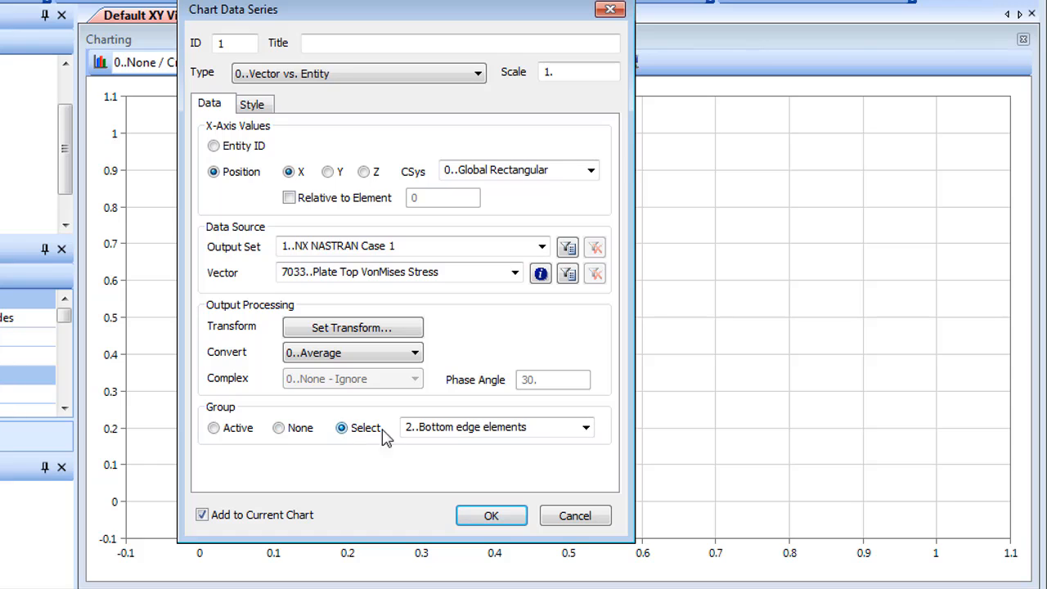
click(585, 427)
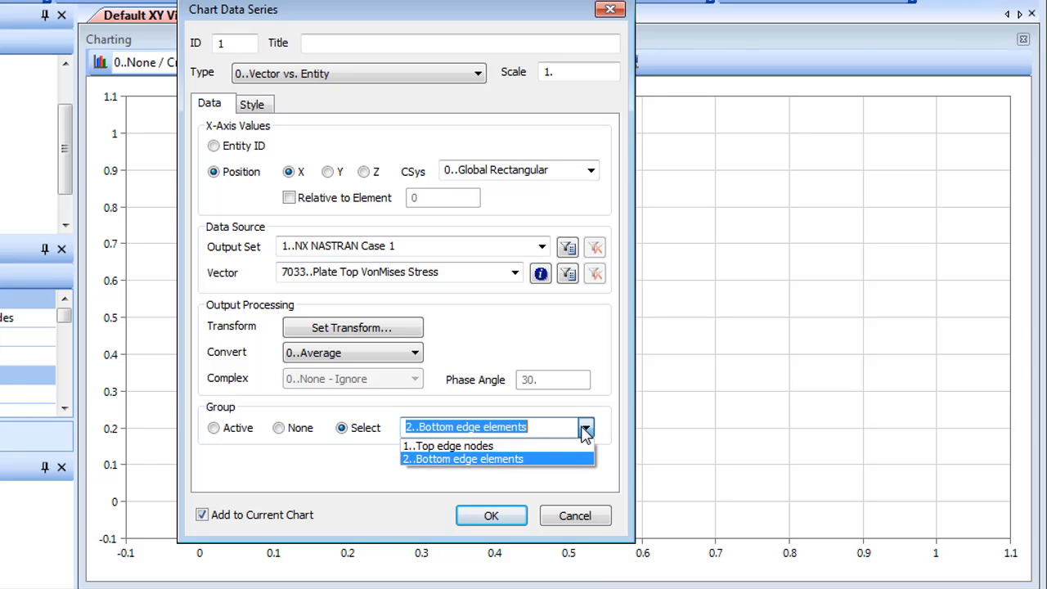
click(520, 449)
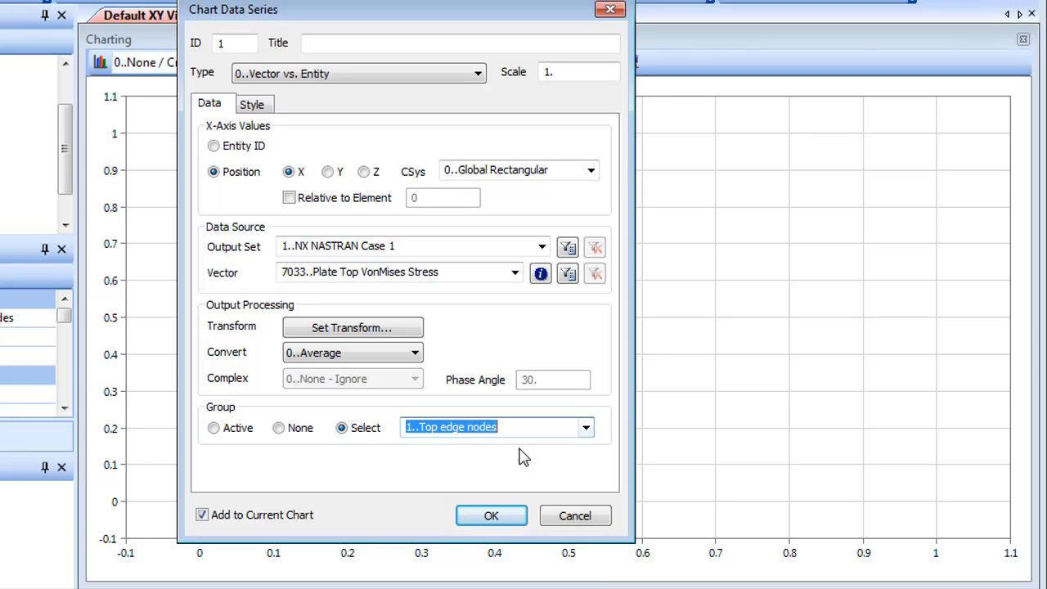
click(494, 518)
click(574, 516)
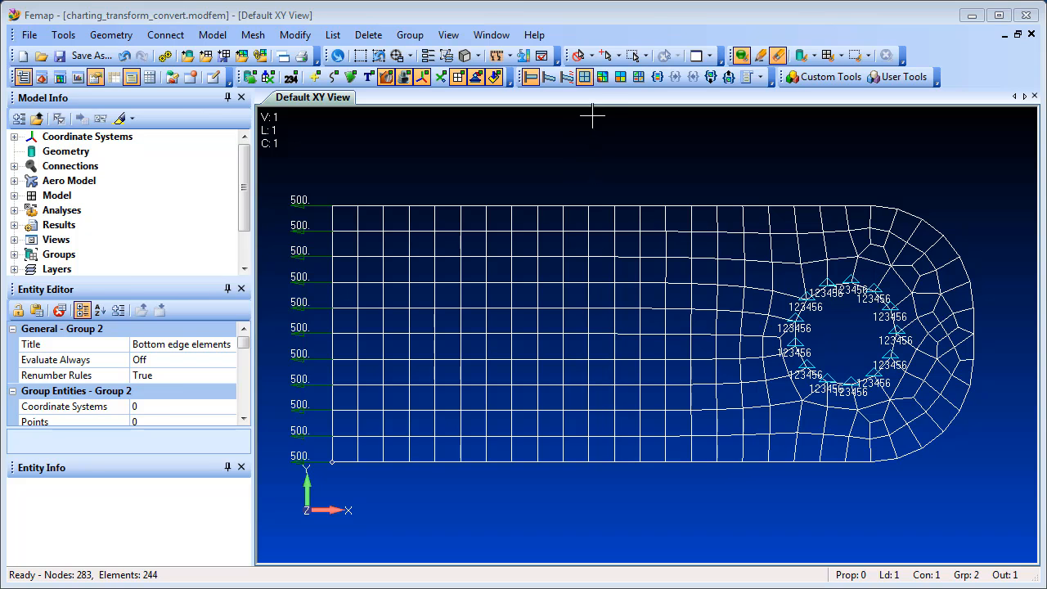
Step: Contour the plate model with Plate Top VonMises Stress, briefly highlight the Bottom edge elements group and turn the highlighting off again
click(602, 77)
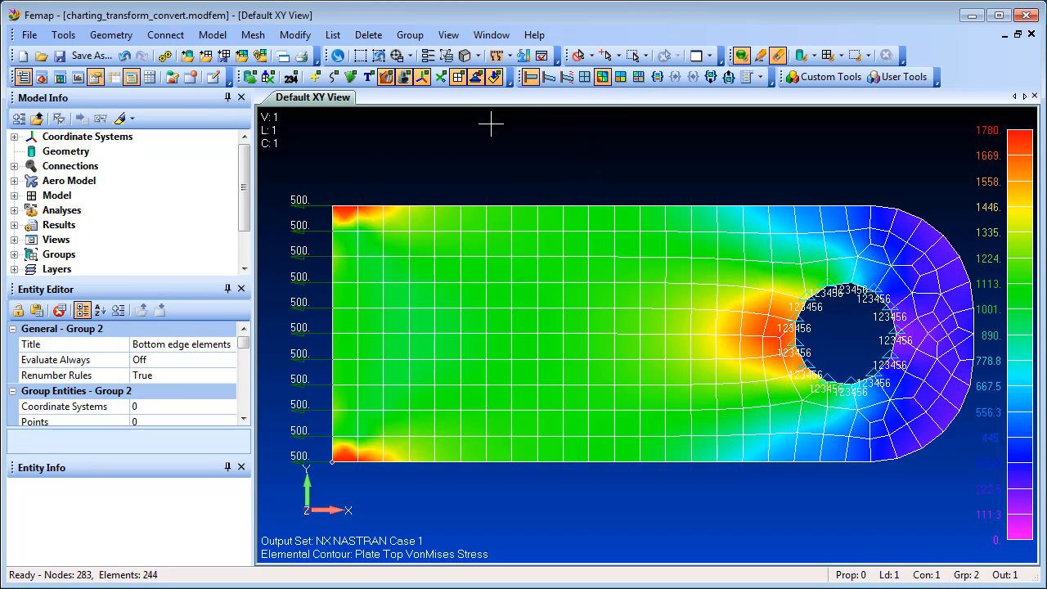
scroll(95, 220, down, 2)
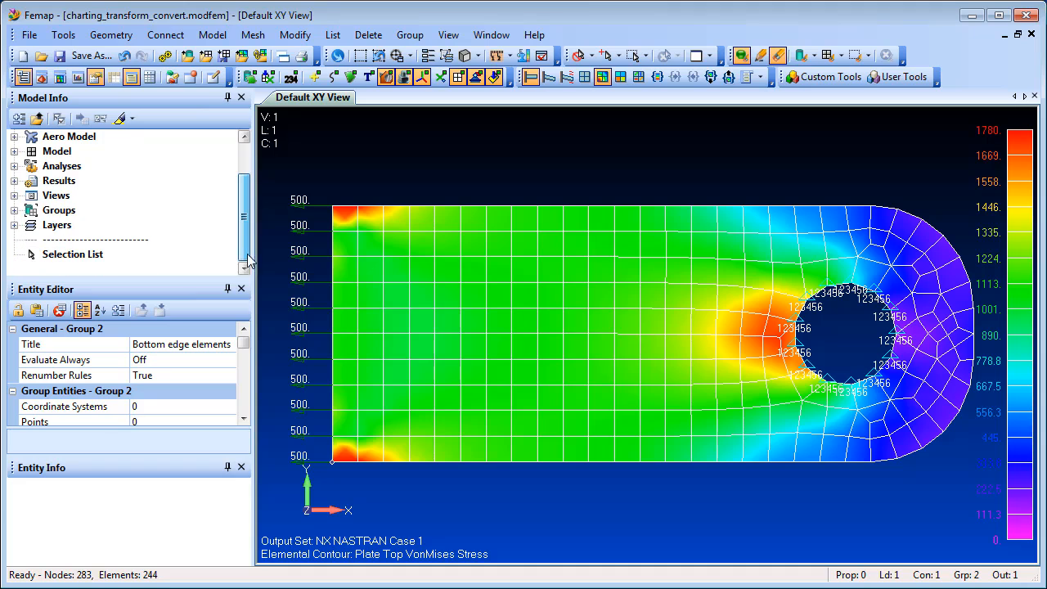
click(14, 210)
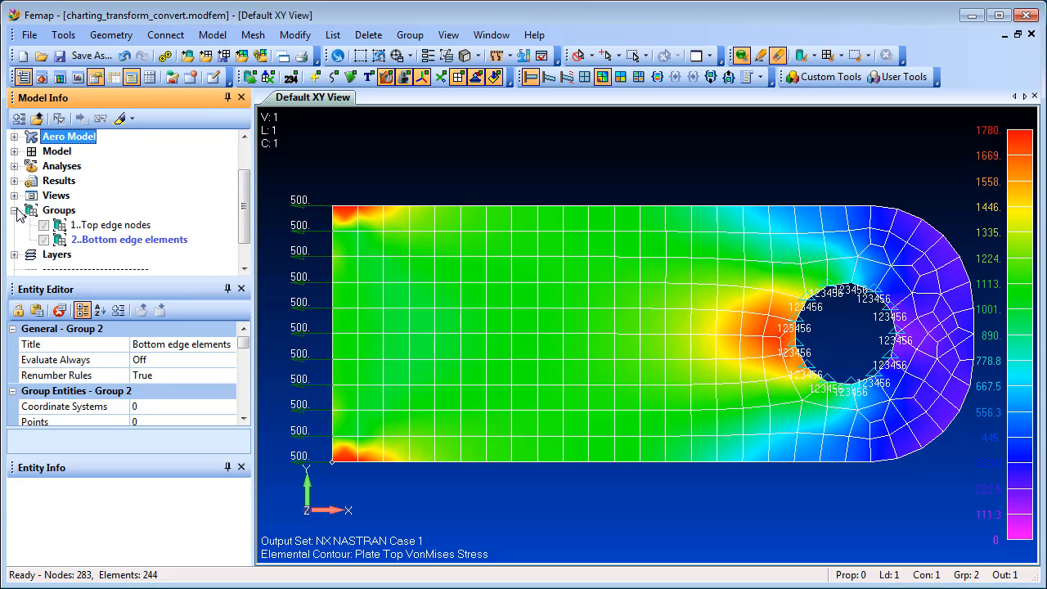
click(117, 240)
click(119, 118)
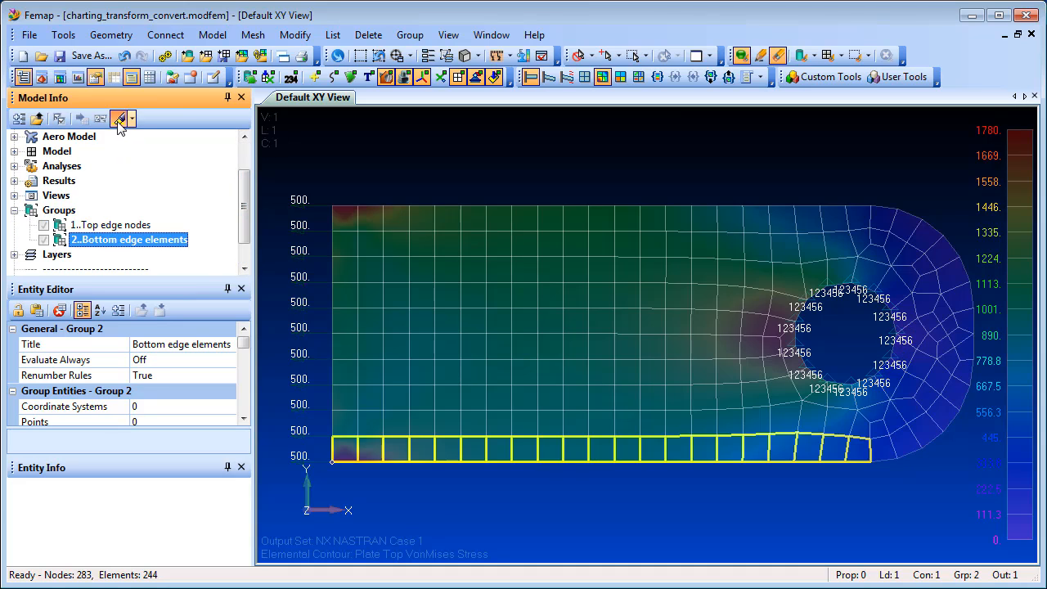
click(120, 119)
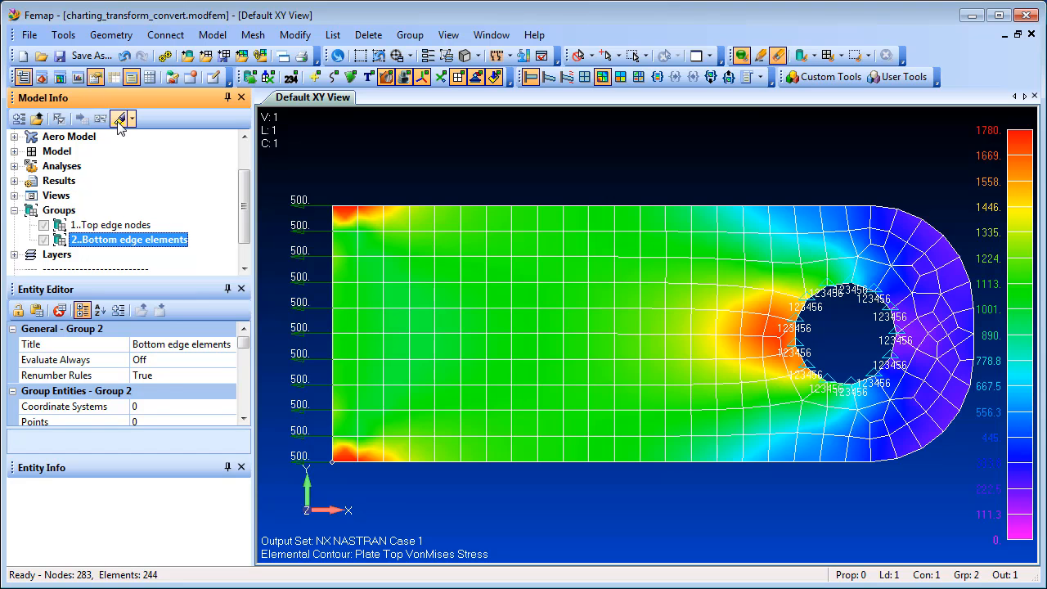
Step: Open Charting and create a Vector vs. Entity data series plotted against X position in Global Rectangular
click(78, 77)
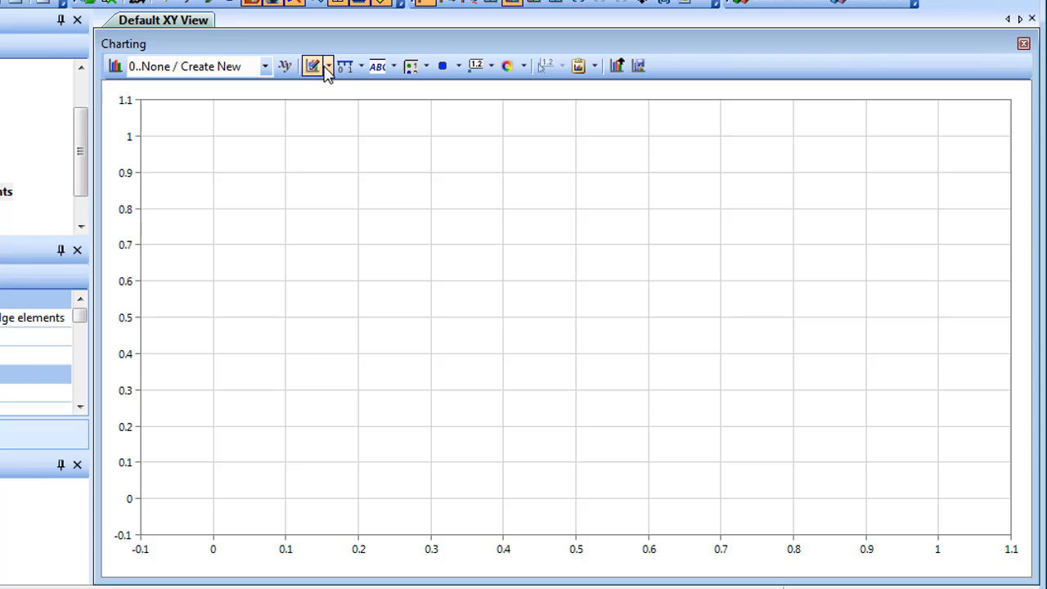
click(328, 69)
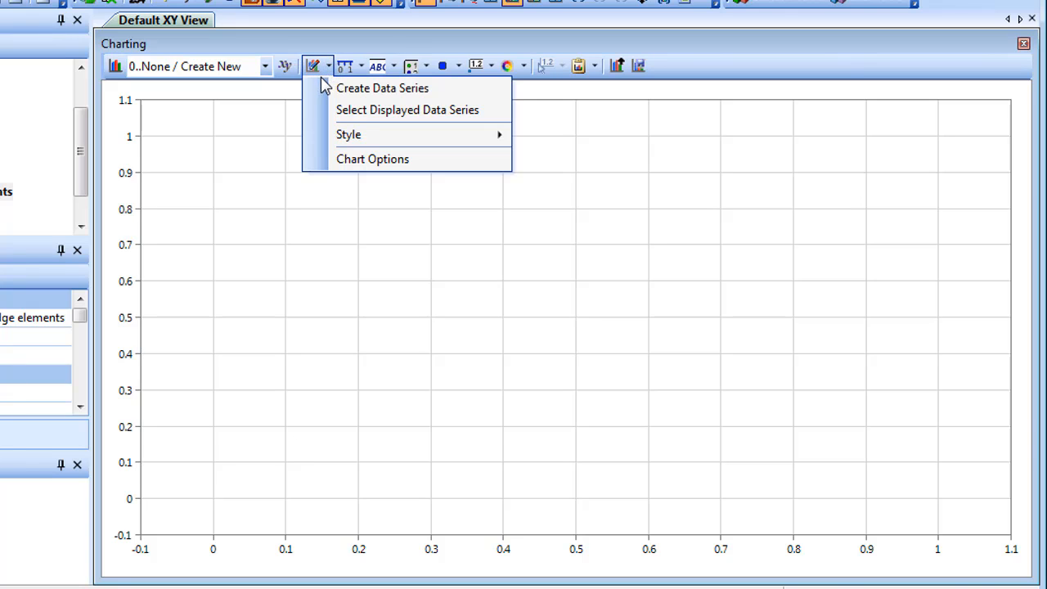
click(344, 93)
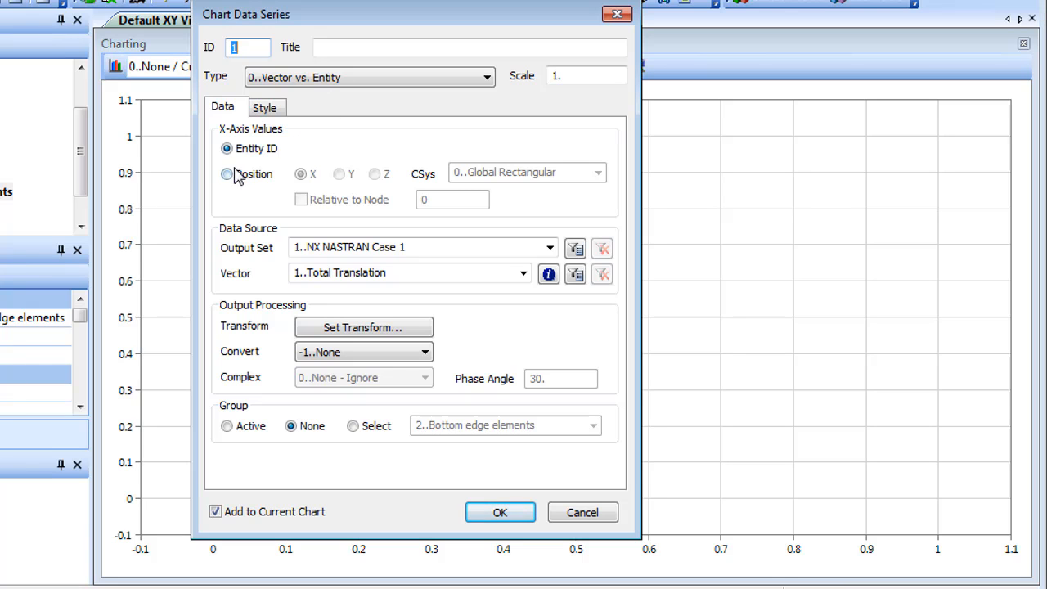
click(228, 174)
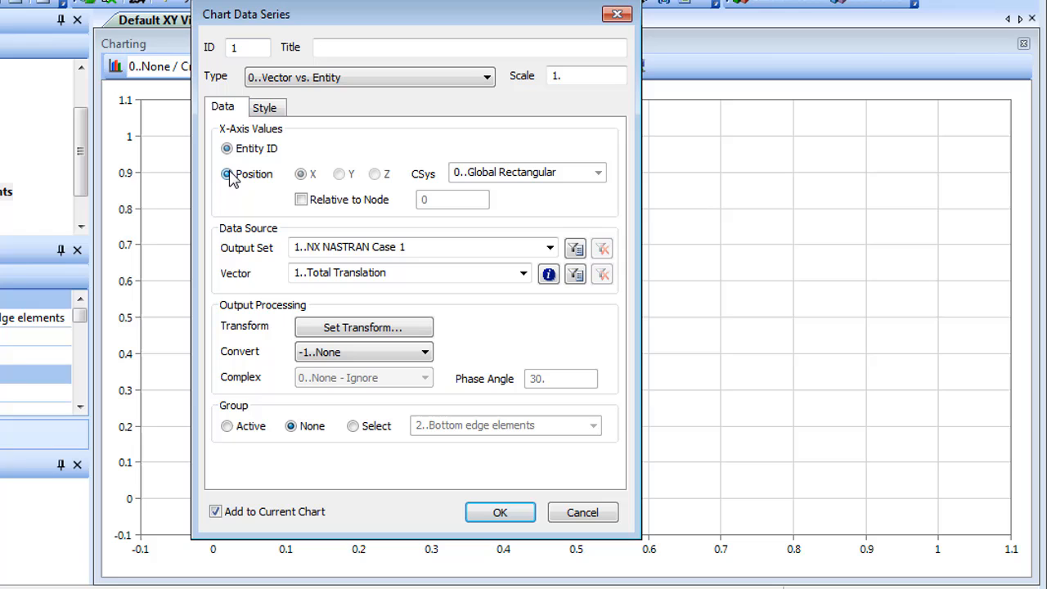
Step: Set the series vector to 7206..Plate X Membrane Force and transform plate output into the 0..Global Rectangular coordinate system along X
click(523, 274)
drag(523, 327, 527, 478)
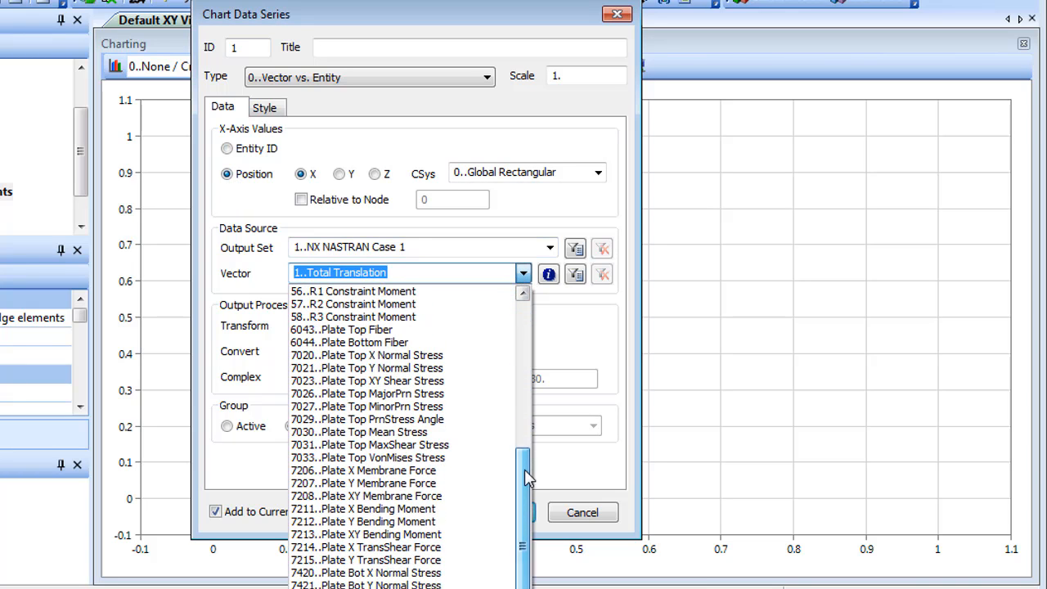
click(439, 481)
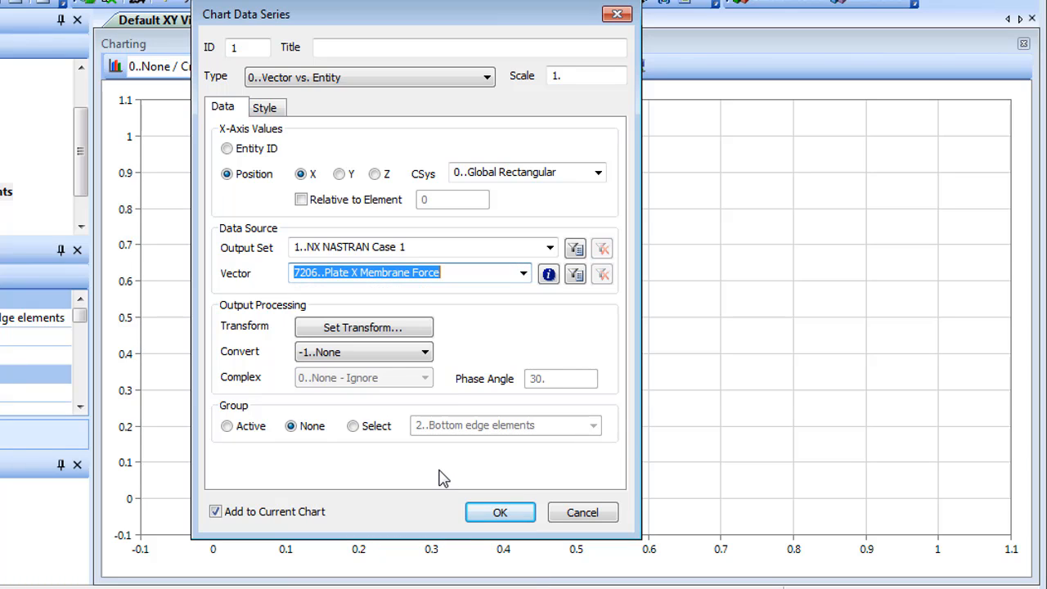
click(387, 331)
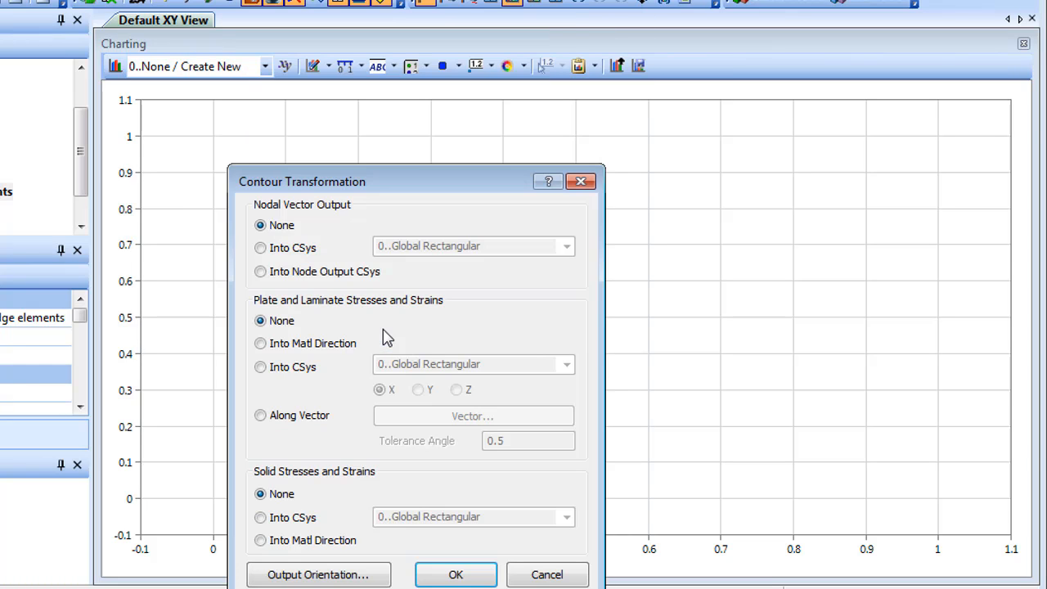
click(264, 367)
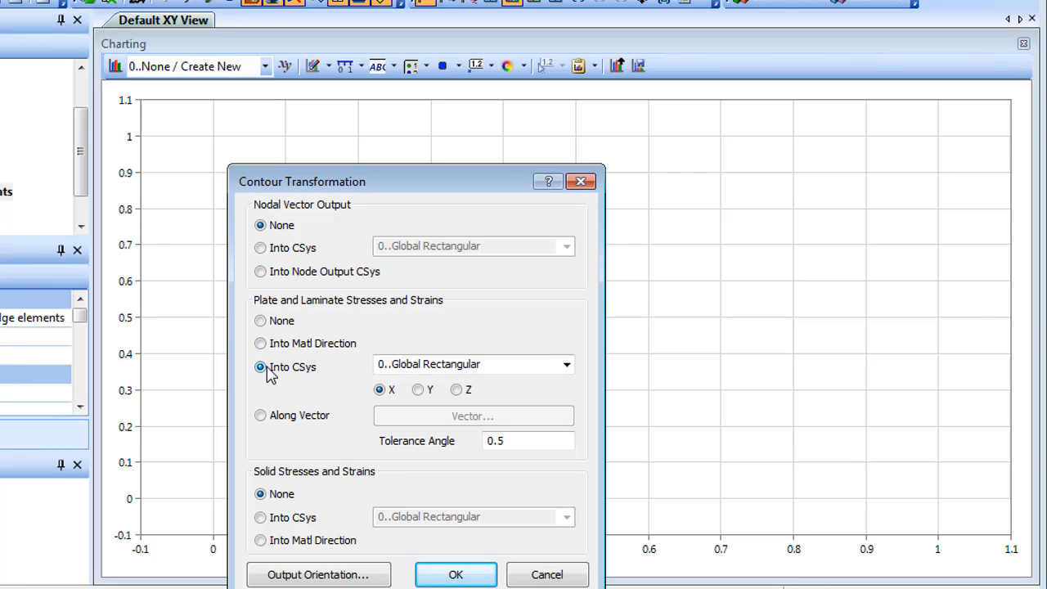
click(458, 574)
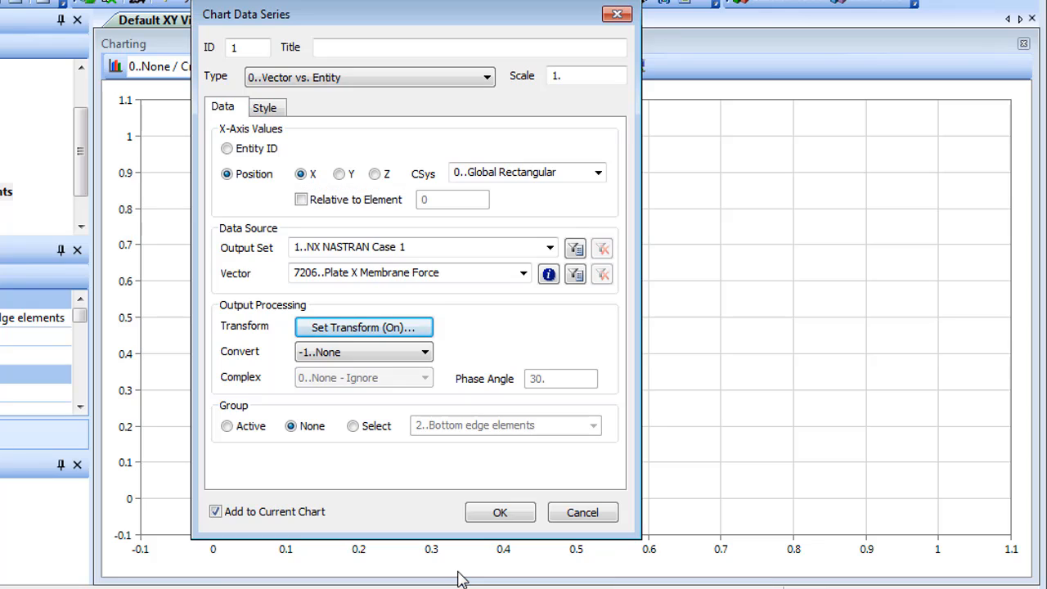
Step: Restrict the data series to the group 2..Bottom edge elements, add it to the current chart and finish series creation
click(352, 427)
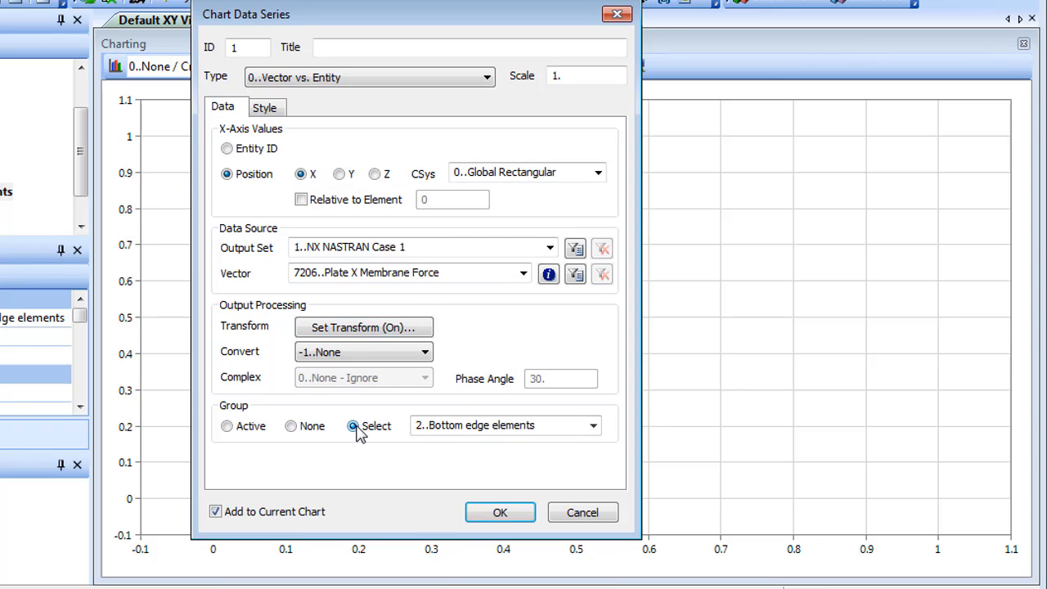
click(511, 515)
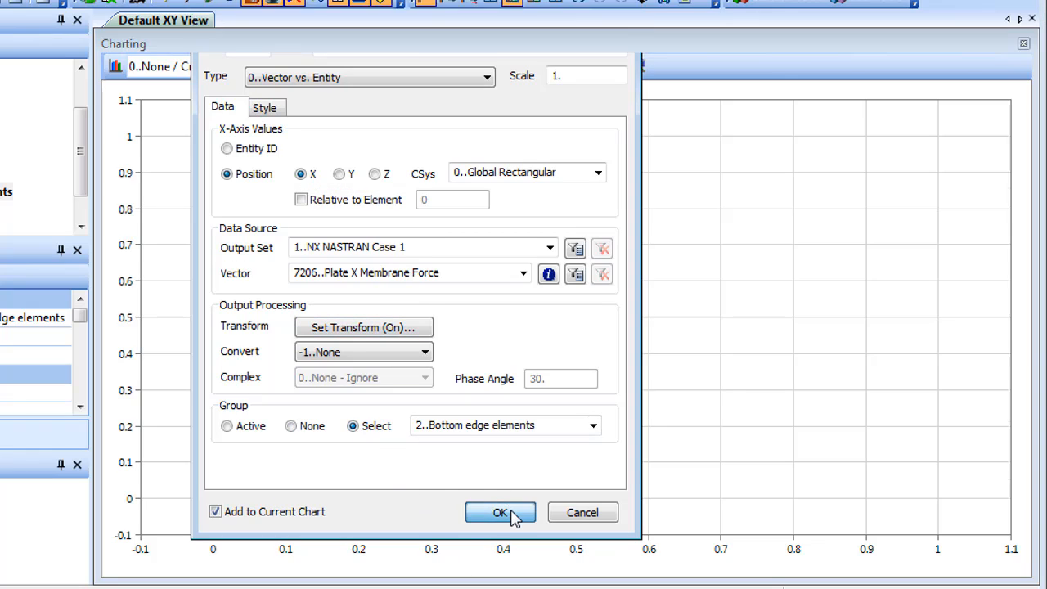
click(583, 516)
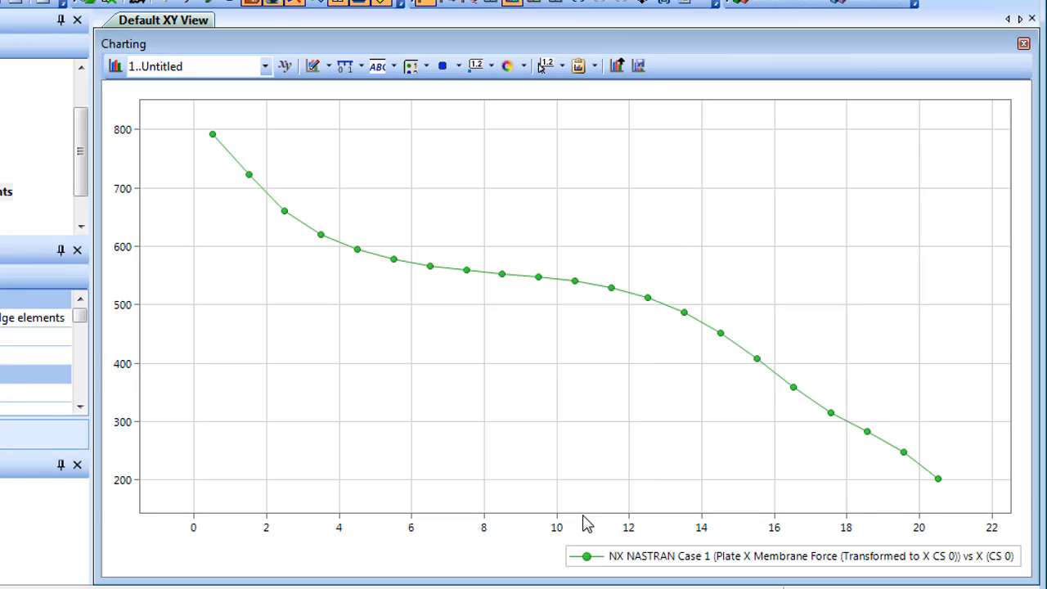
Step: Create another Vector vs. Entity data series plotted against X position in Global Rectangular, using vector 7206..Plate X Membrane Force without a transformation
click(330, 67)
click(373, 88)
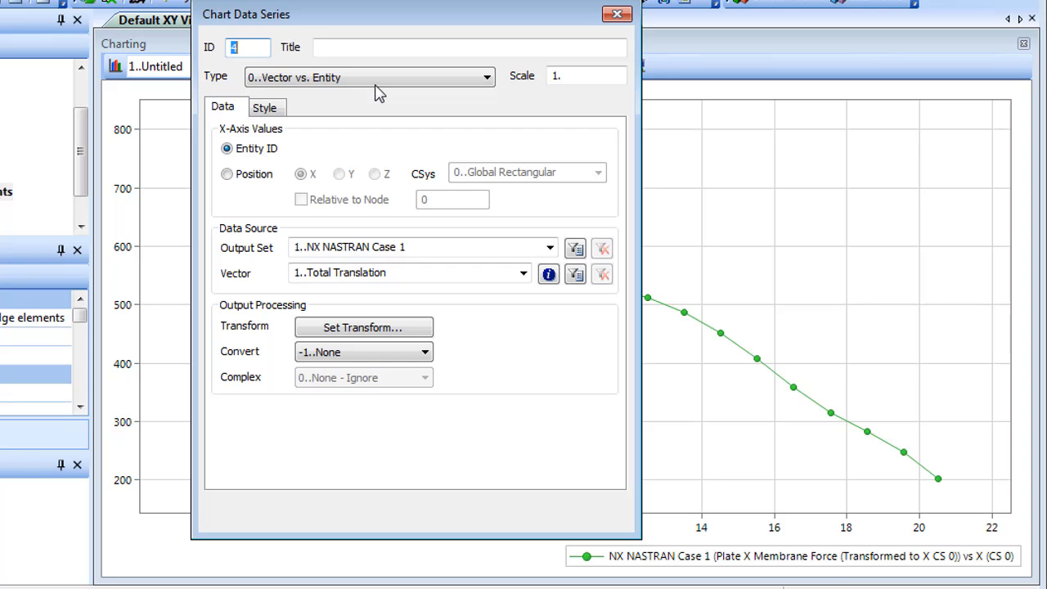
click(229, 175)
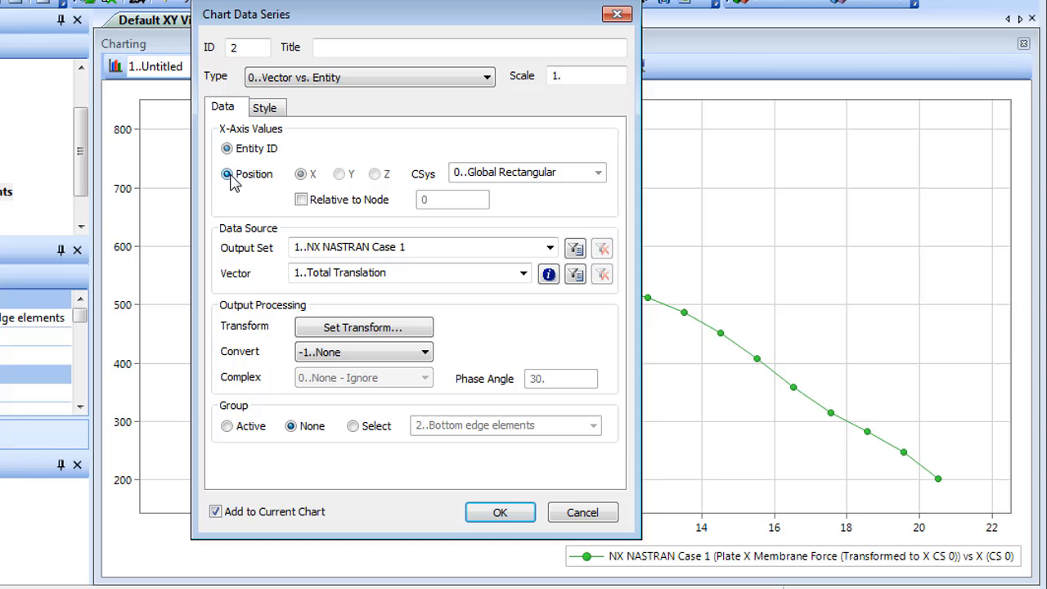
click(523, 273)
drag(527, 337, 524, 481)
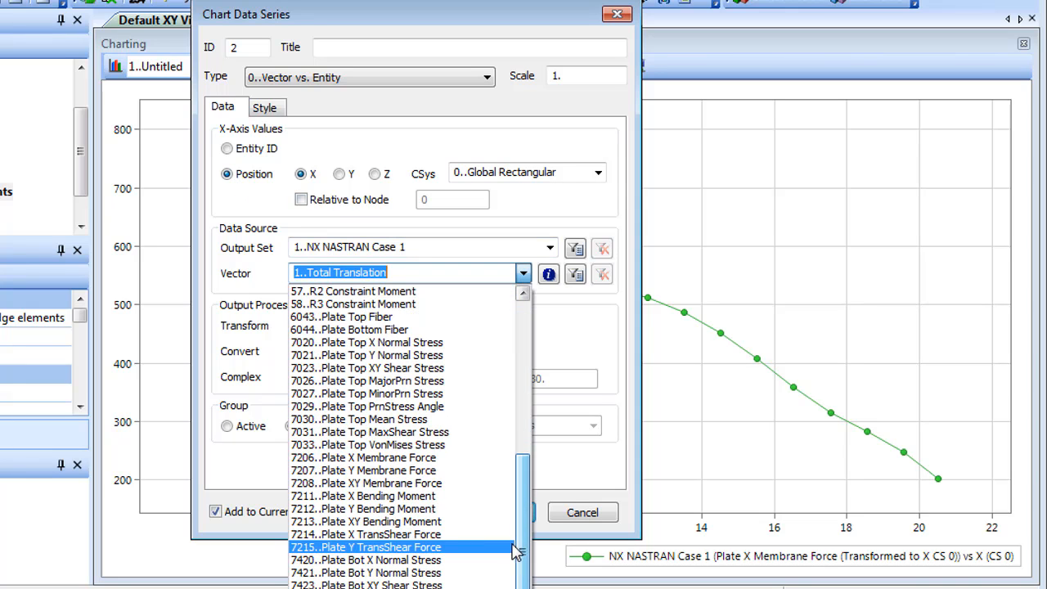
click(453, 458)
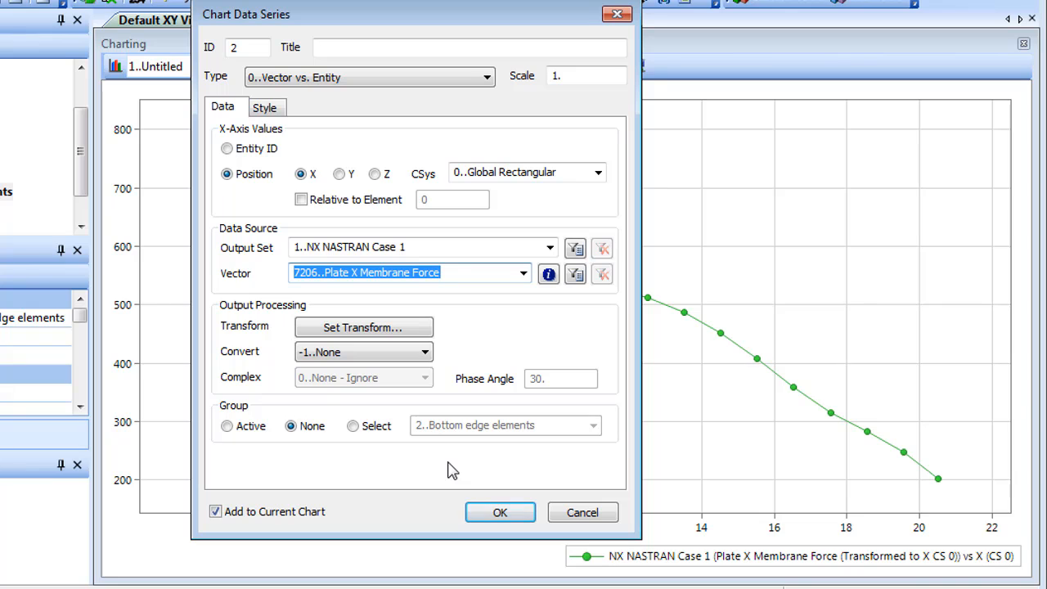
Step: Limit the untransformed membrane force series to group 2..Bottom edge elements, add it to the current chart and finish series creation
click(363, 426)
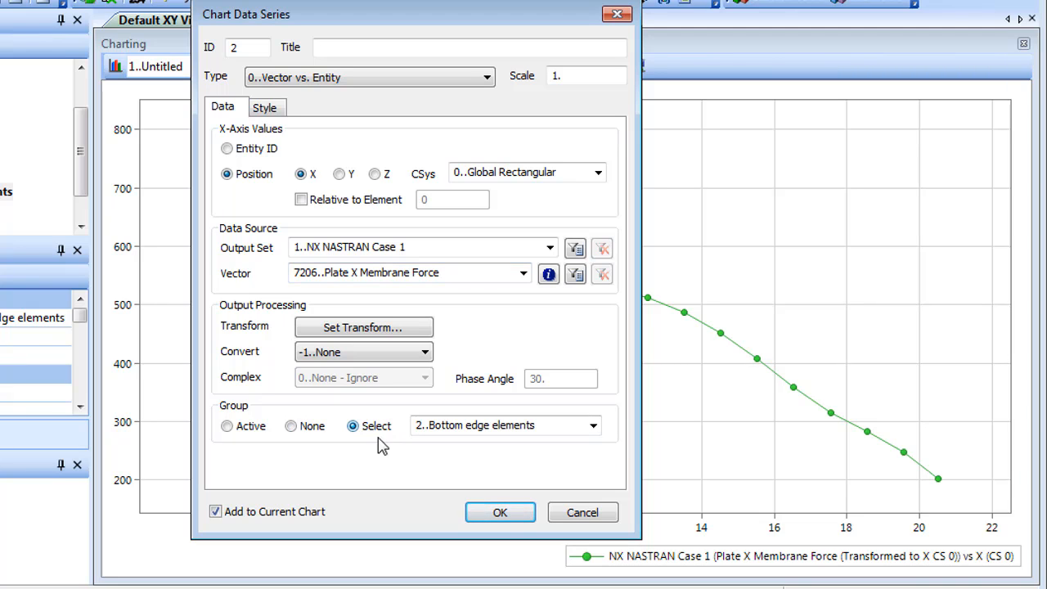
click(500, 512)
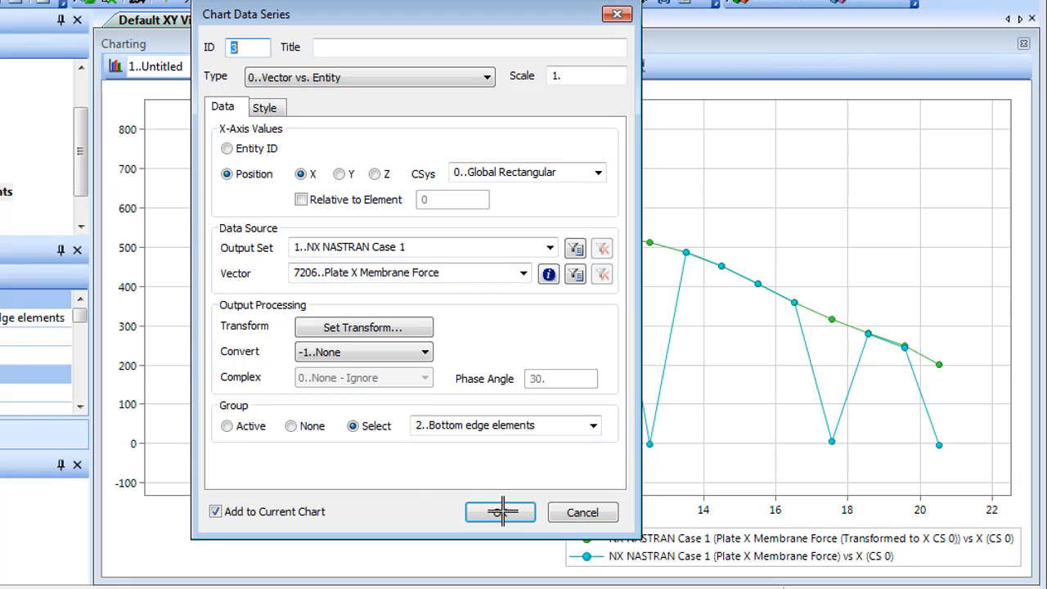
click(582, 513)
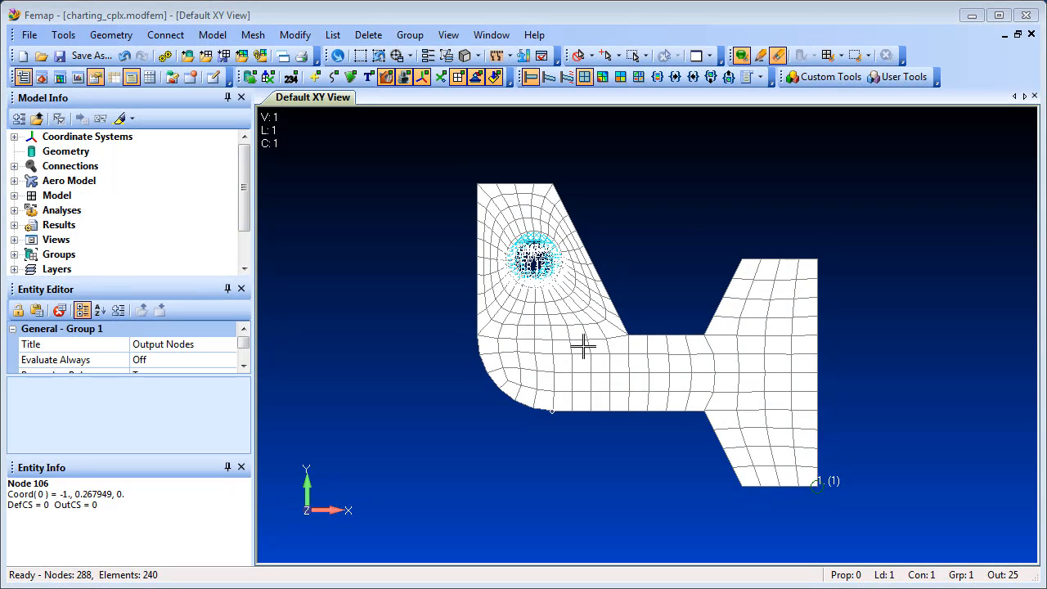
Step: Highlight the 1..Output Nodes group in the charting_cplx model to examine its nodes, and turn the highlighting off again
drag(246, 210, 254, 274)
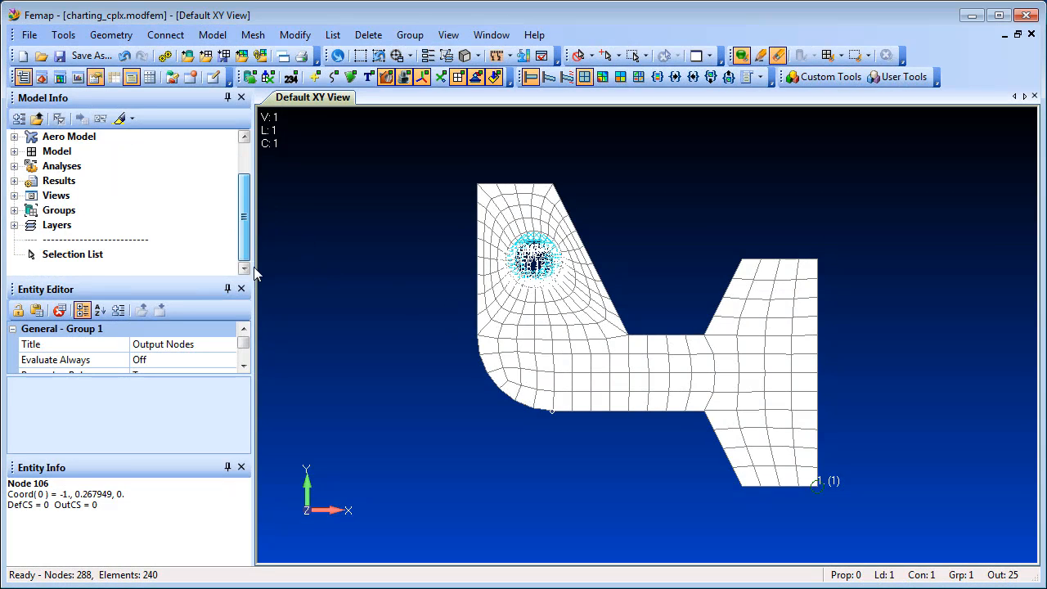
click(14, 210)
click(101, 224)
click(102, 225)
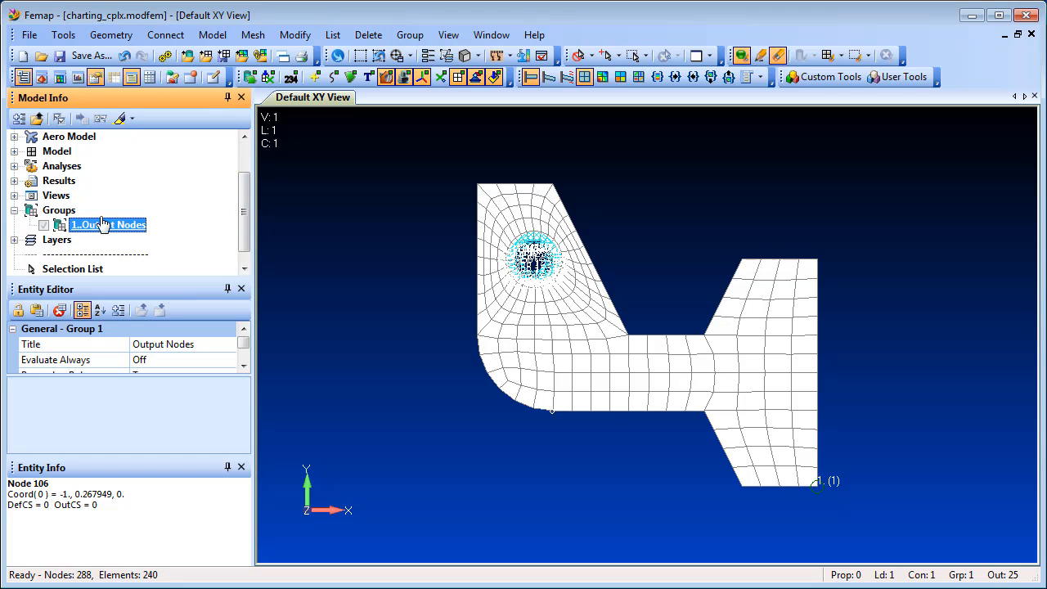
click(120, 119)
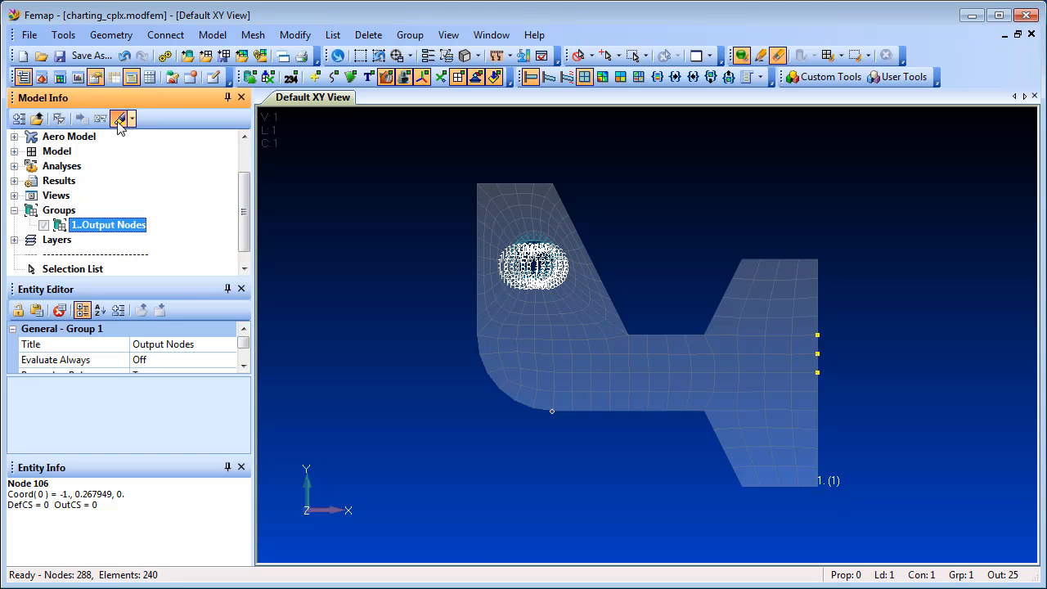
click(120, 120)
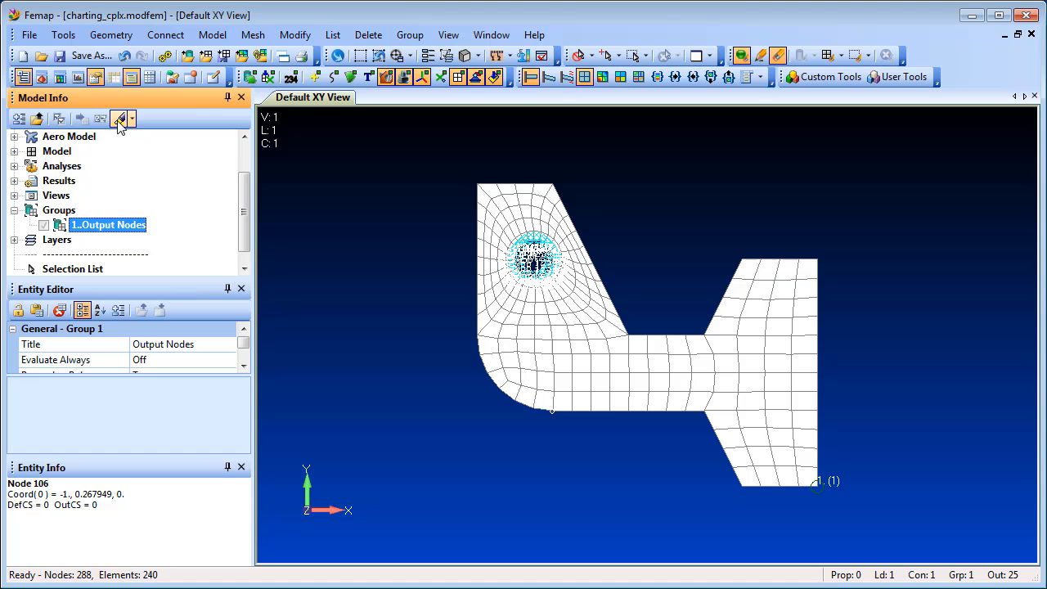
Step: Open Charting and create a Vector vs. Set data series plotted against Output Set Value, with Use All Output Sets turned off
click(77, 77)
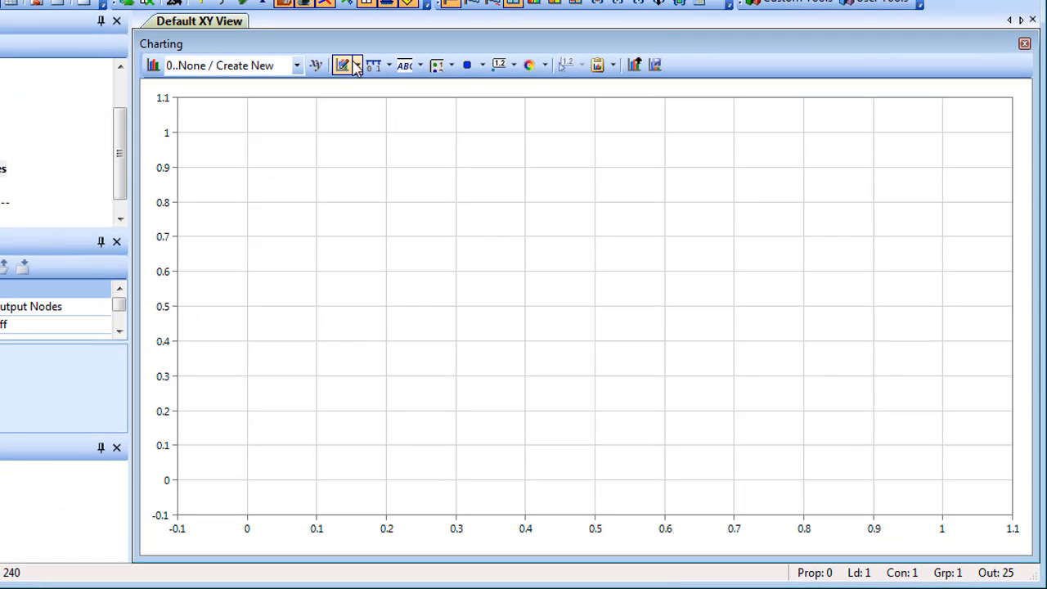
click(450, 136)
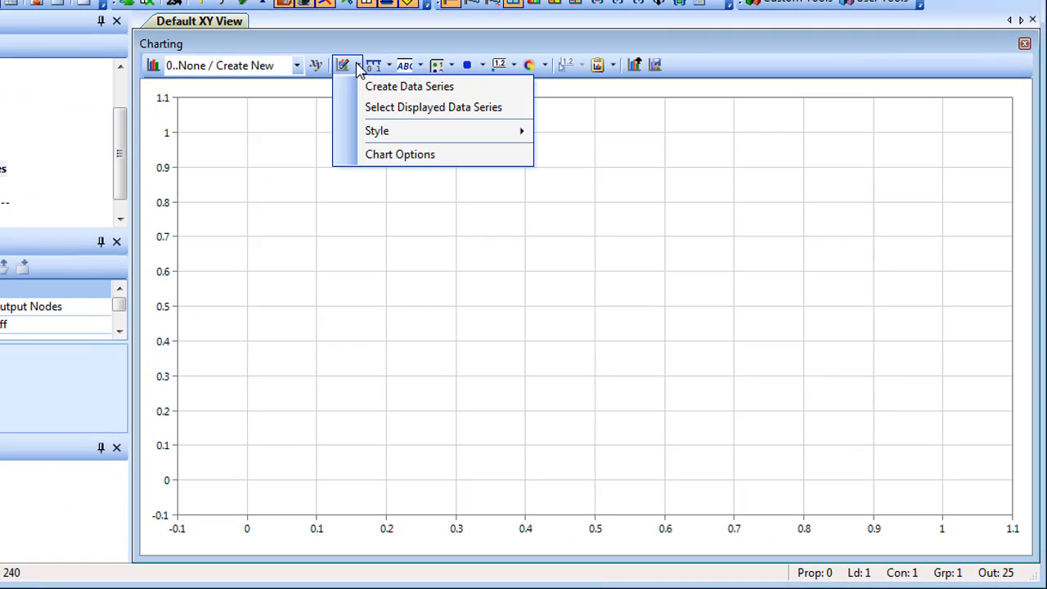
click(406, 87)
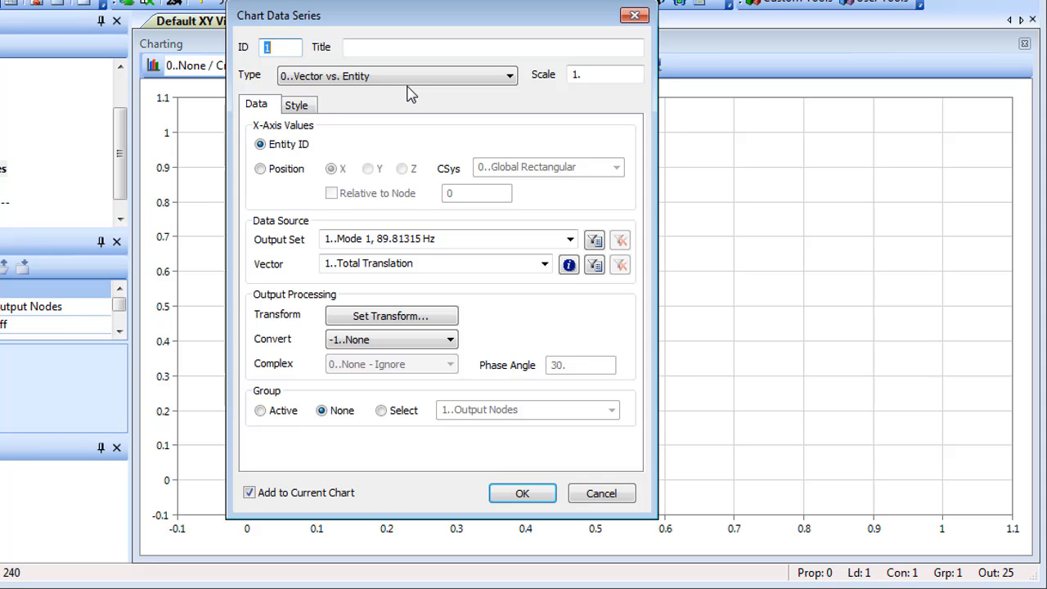
click(509, 75)
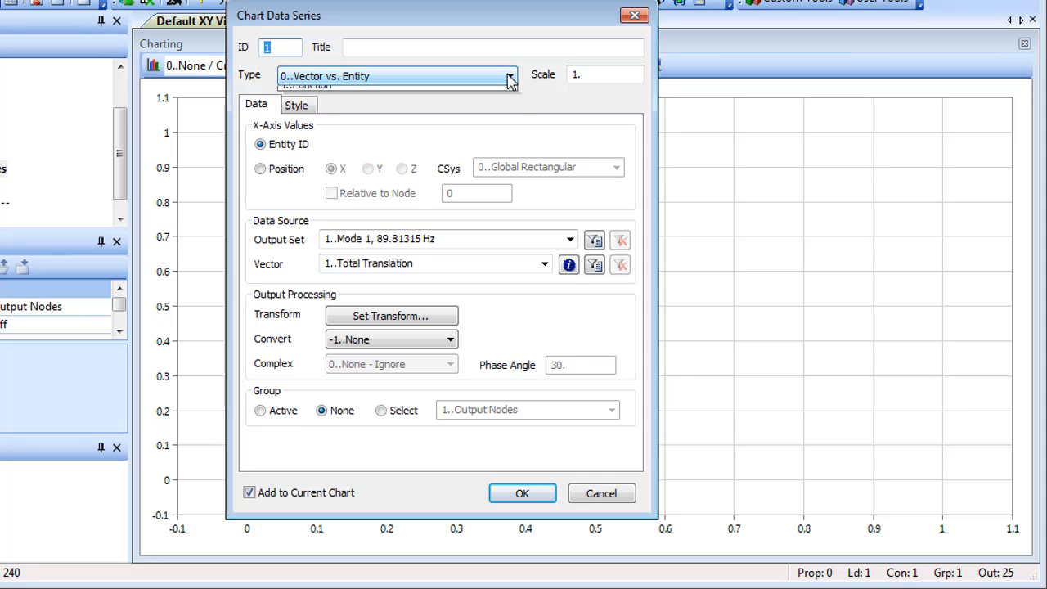
click(479, 106)
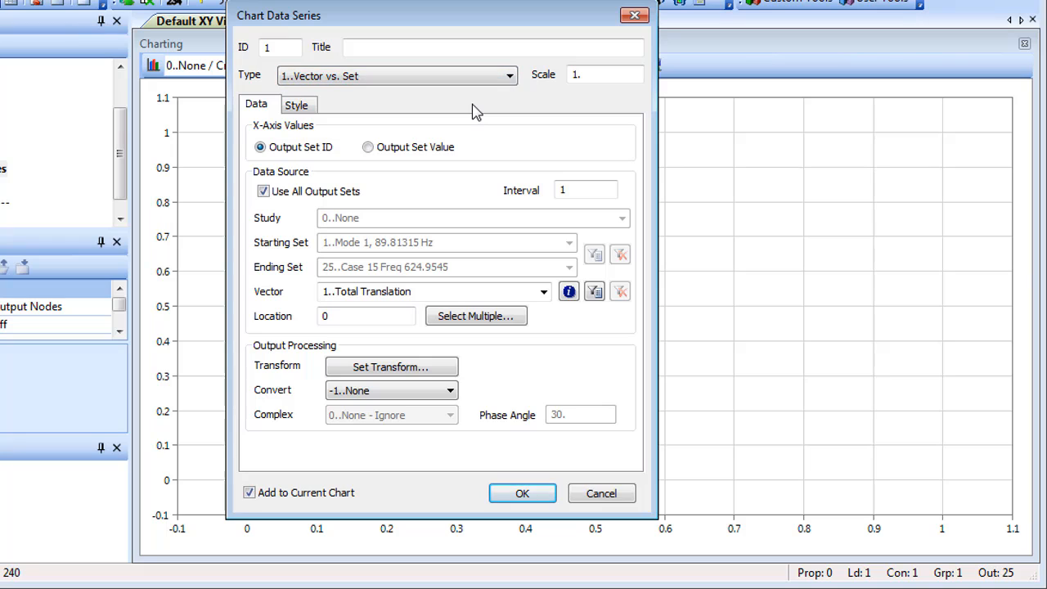
click(369, 149)
click(265, 193)
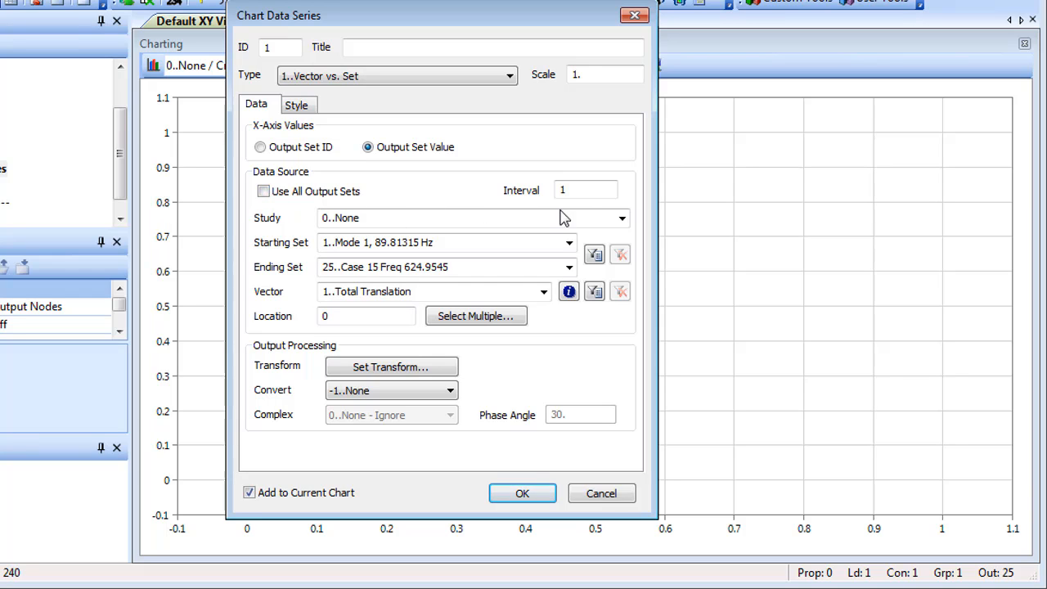
Step: Set the series study to 1..Model Frequency Response Analysis and its vector to 4..T3 Translation
click(623, 219)
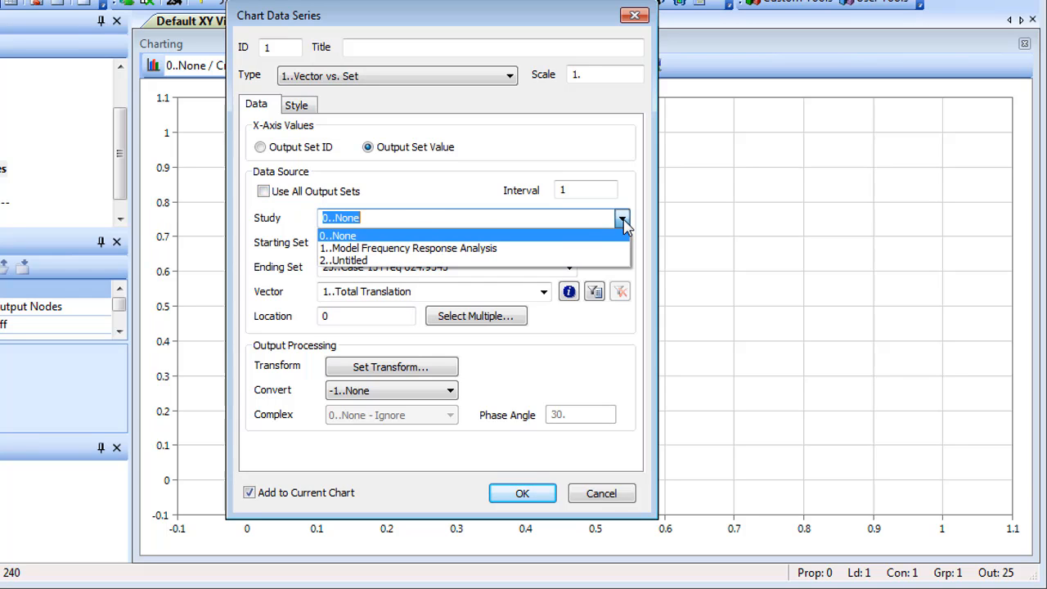
click(518, 249)
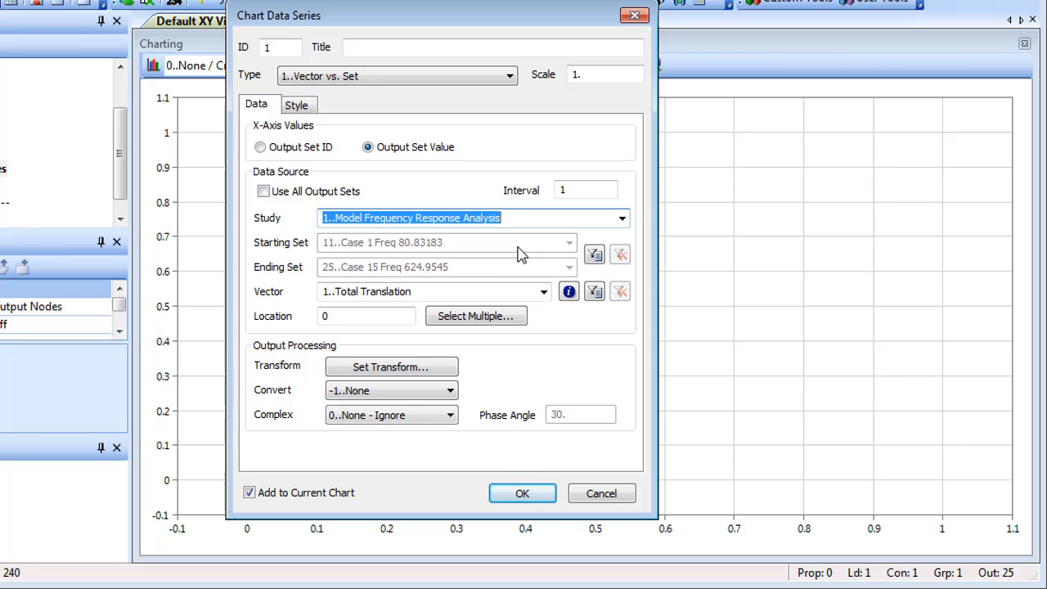
click(543, 292)
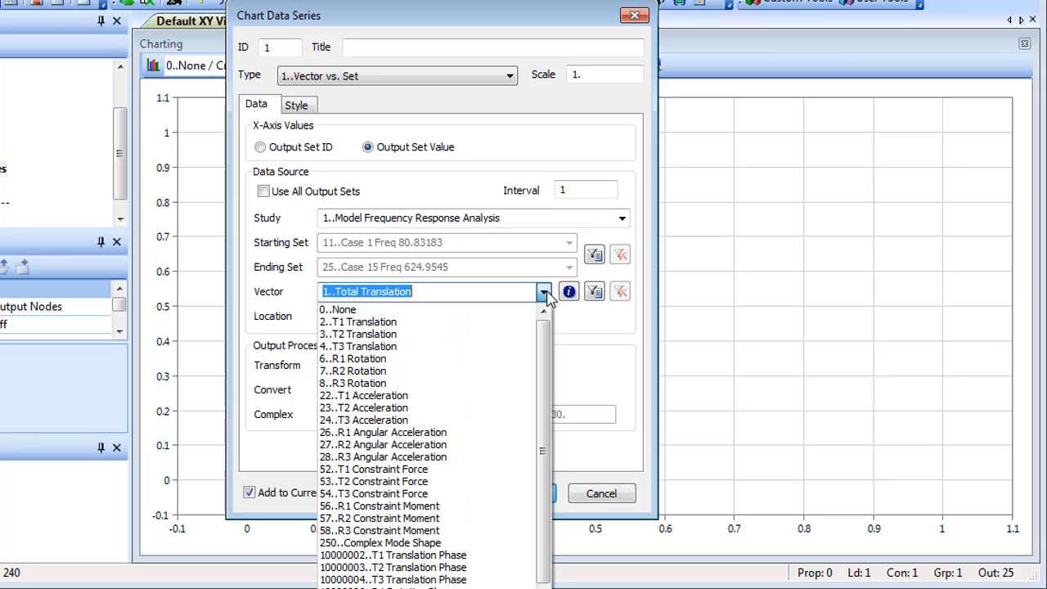
click(441, 346)
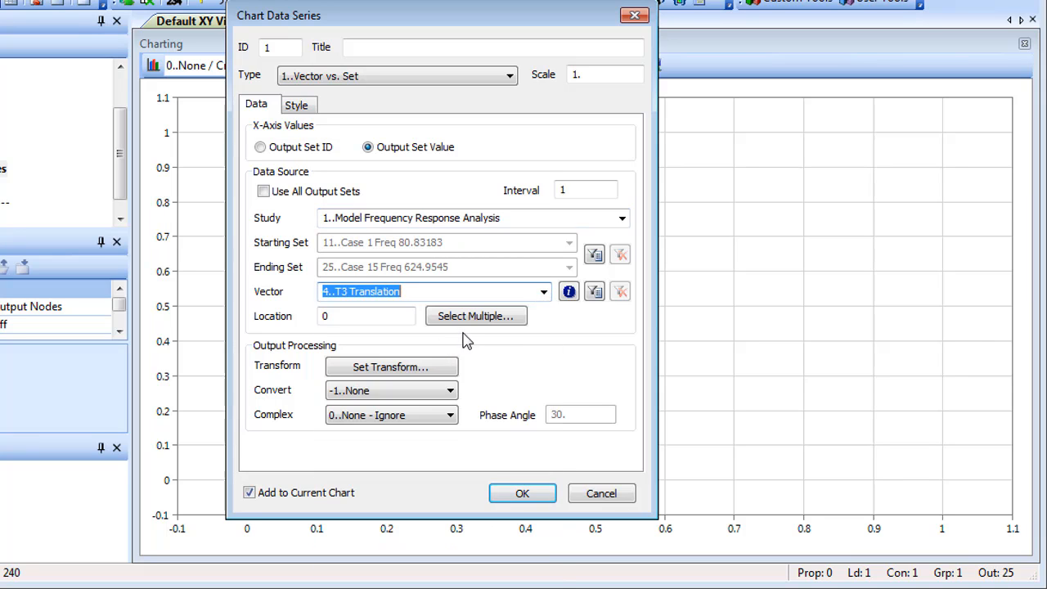
Step: Choose the nodes of group 1..Output Nodes as the series locations, add the series to the current chart and finish series creation
click(475, 319)
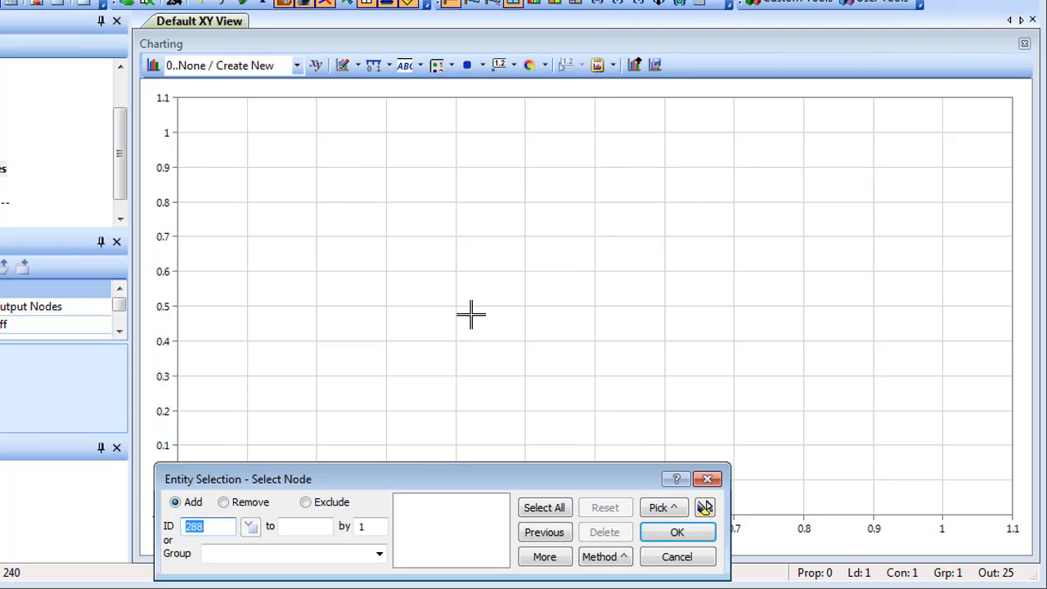
click(378, 555)
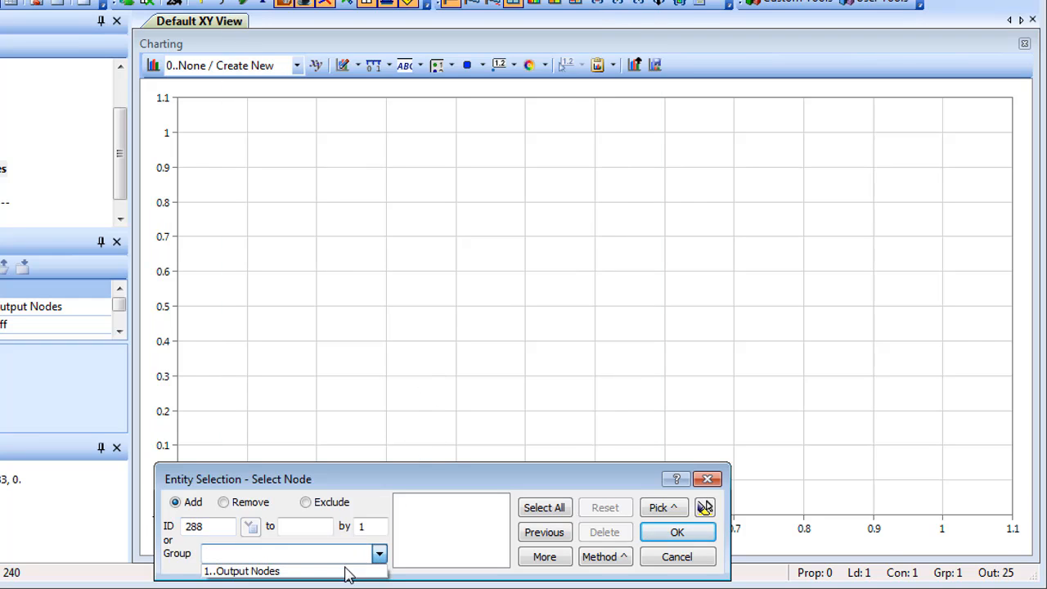
click(347, 572)
click(543, 558)
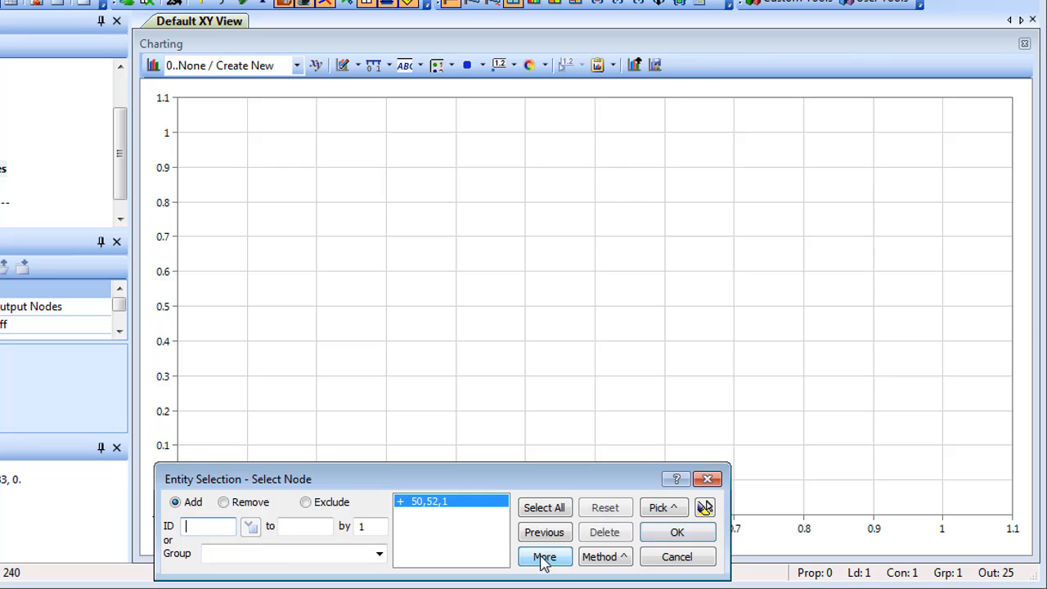
click(666, 536)
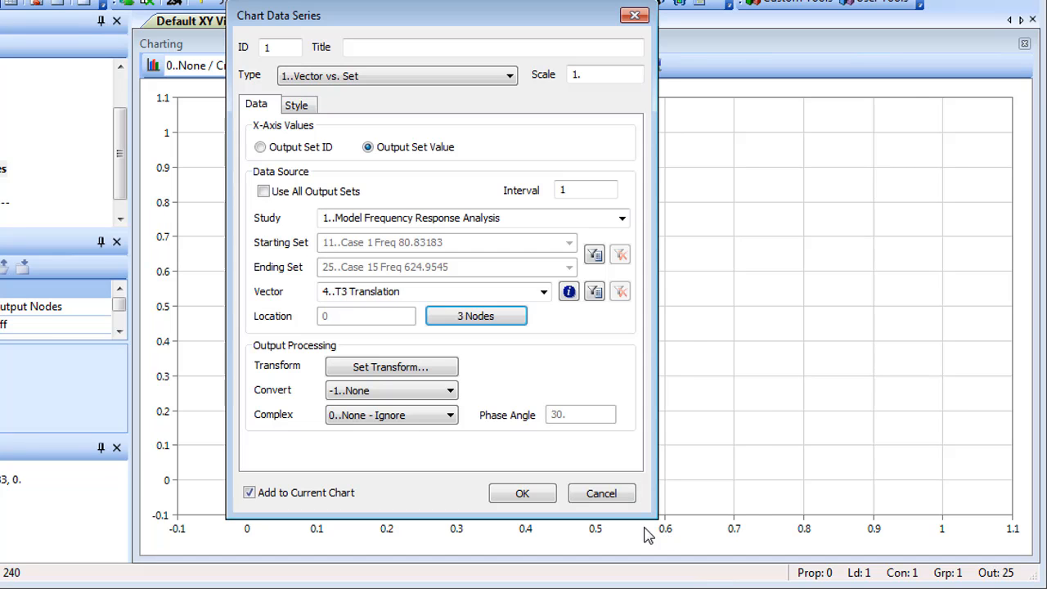
click(528, 496)
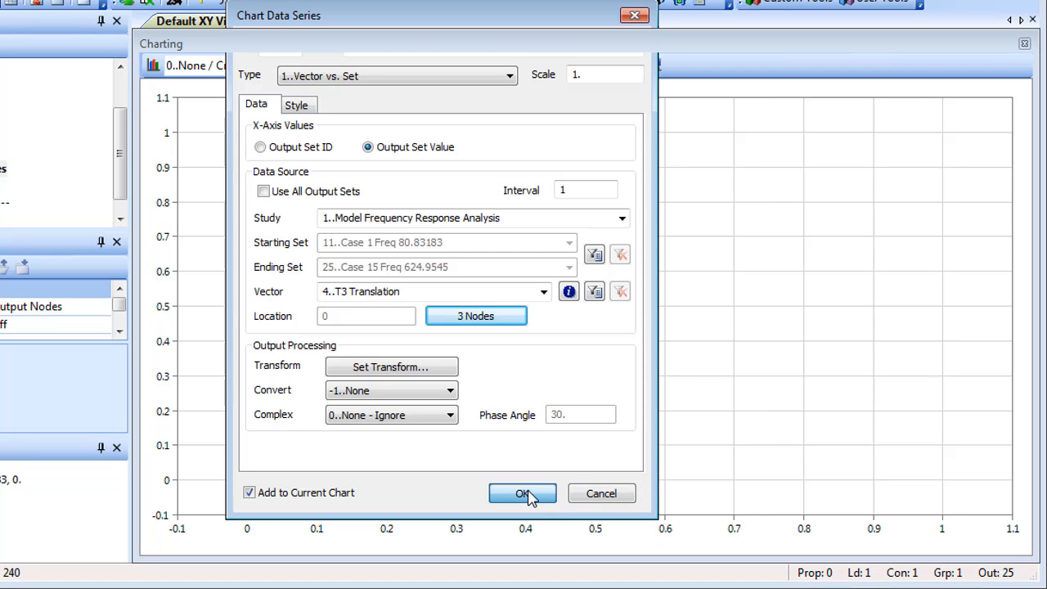
click(587, 495)
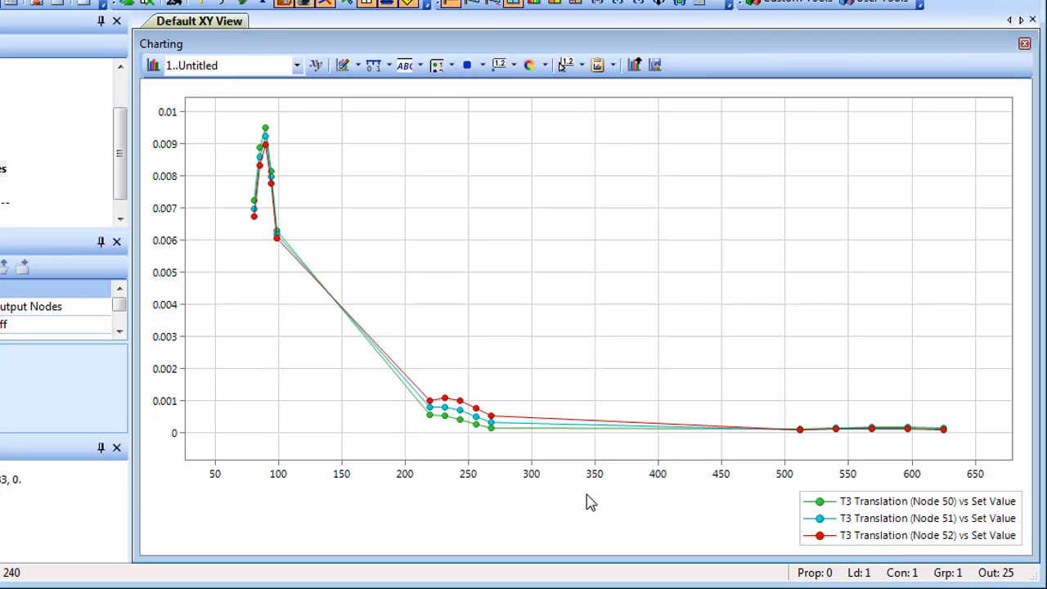
Step: Set the chart's Complex Plot option to 1..Top and accept the chart settings
click(343, 67)
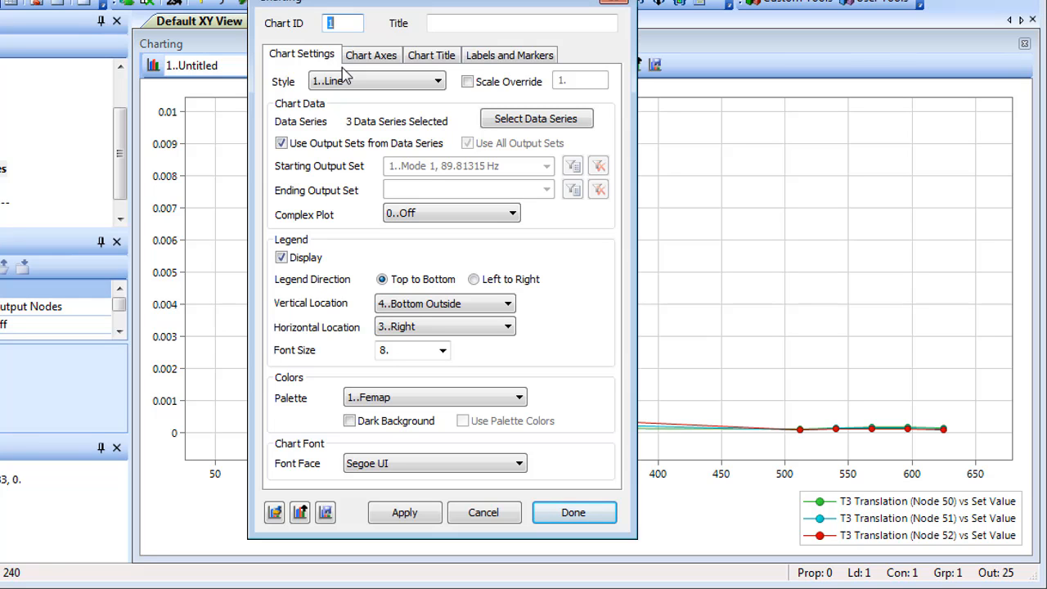
click(498, 213)
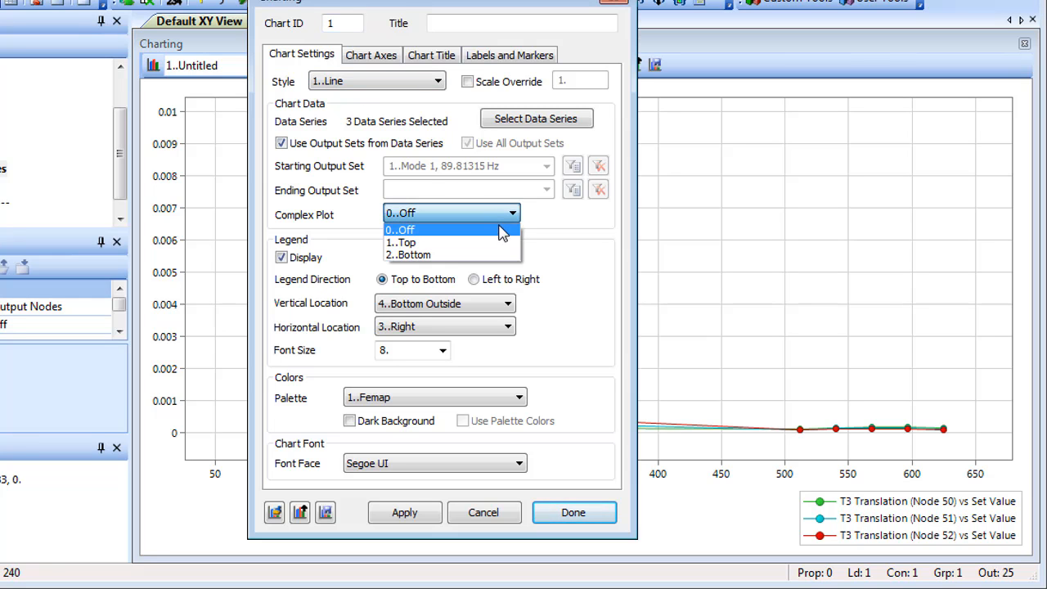
click(502, 243)
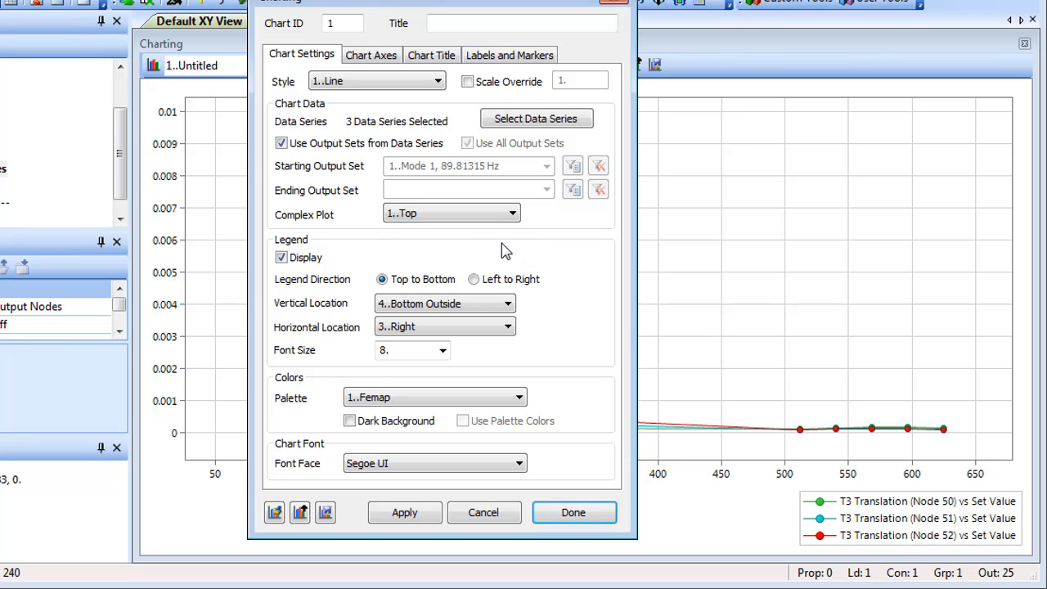
click(569, 515)
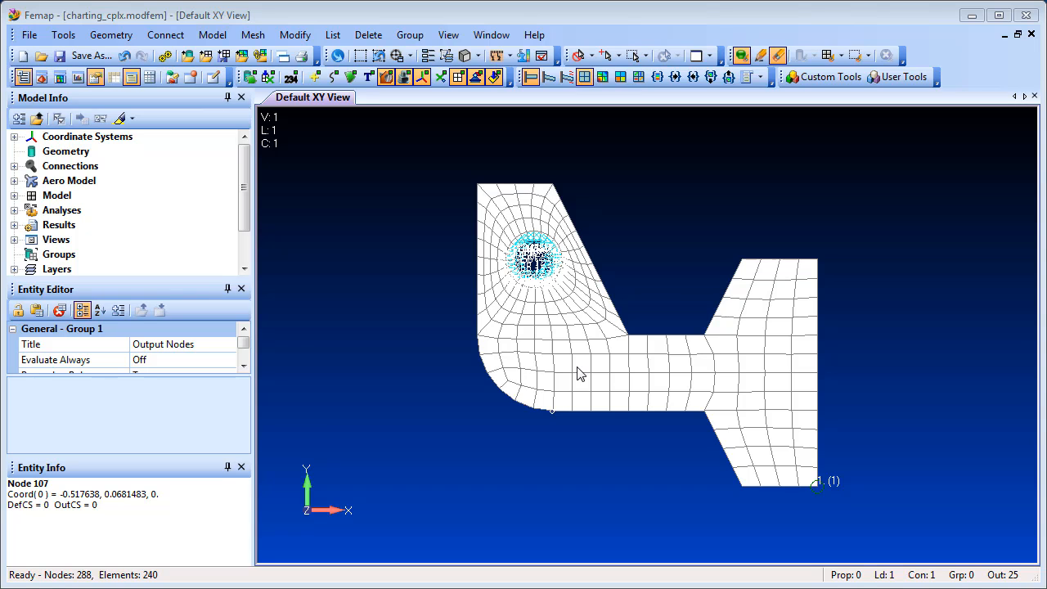
Step: Open Charting and start a new data series of type 3..Expand Complex
click(78, 77)
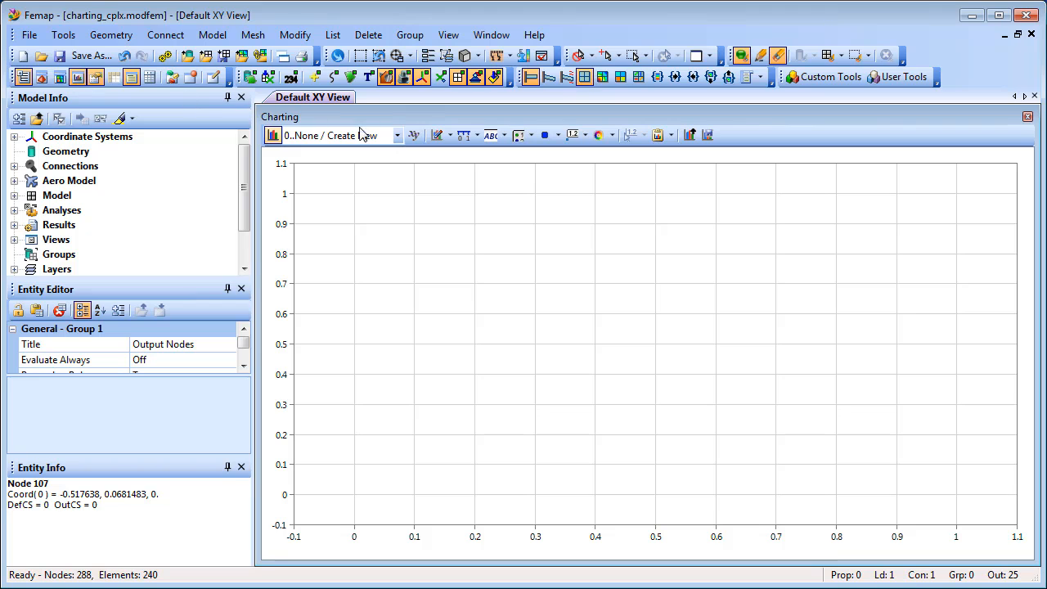
click(449, 136)
click(488, 155)
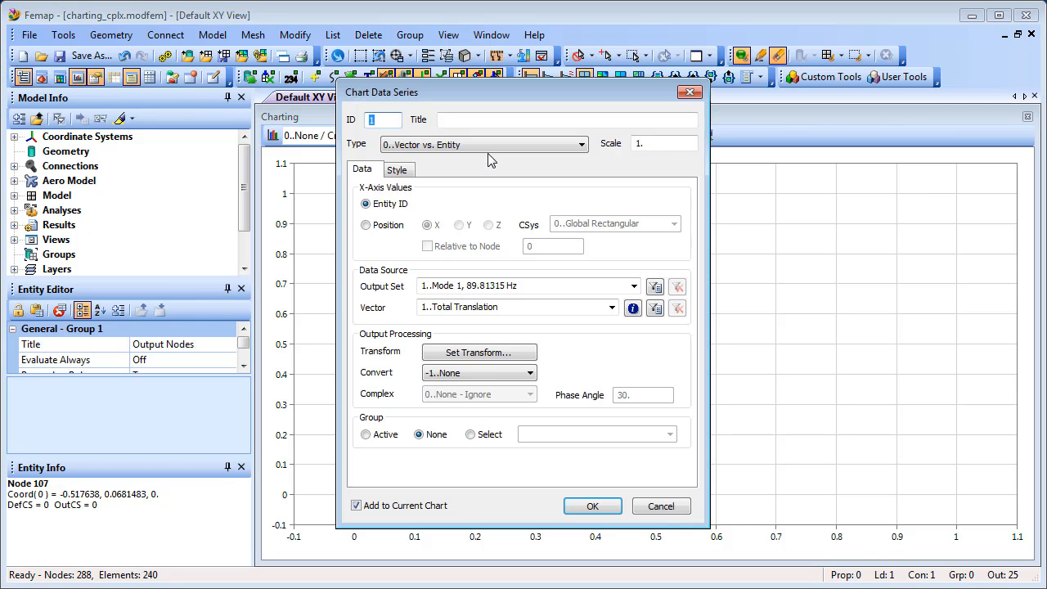
click(582, 145)
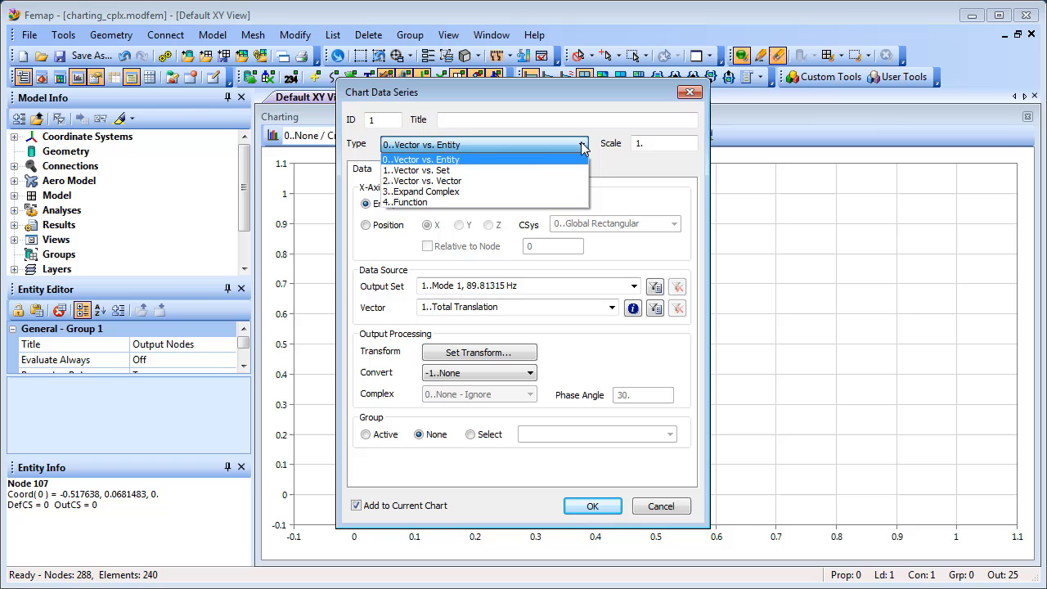
click(517, 192)
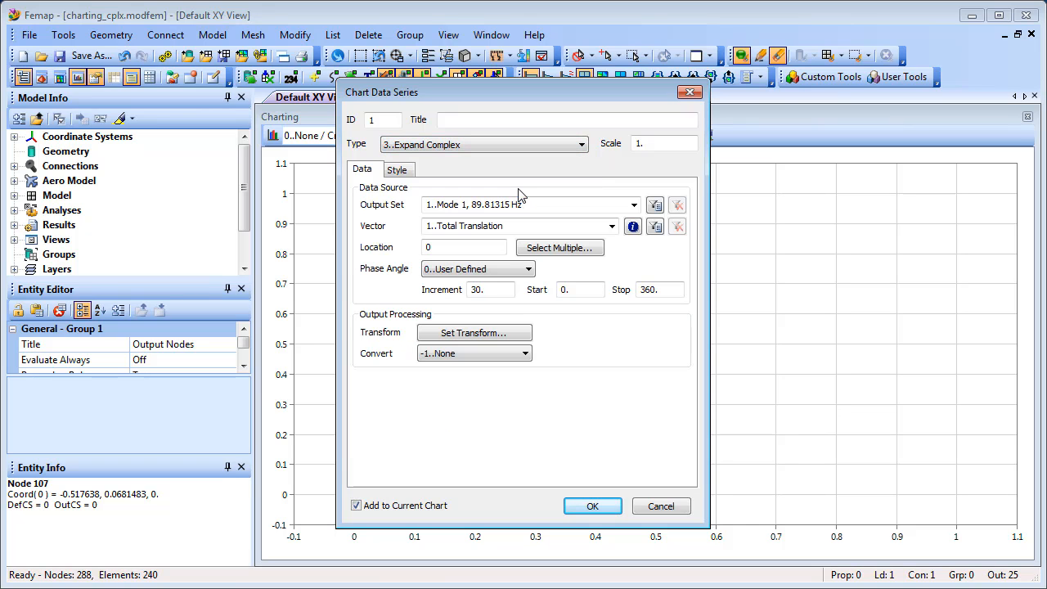
Step: Set the series output set to 11..Case 1 Freq 80.83183 and its vector to 4..T3 Translation at Phase 0
click(634, 206)
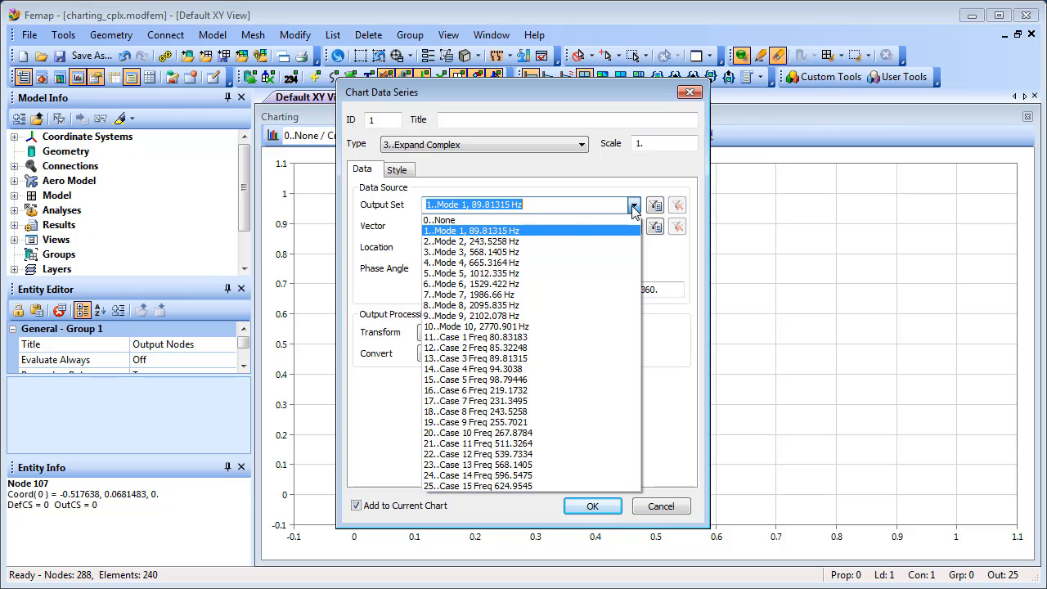
click(557, 337)
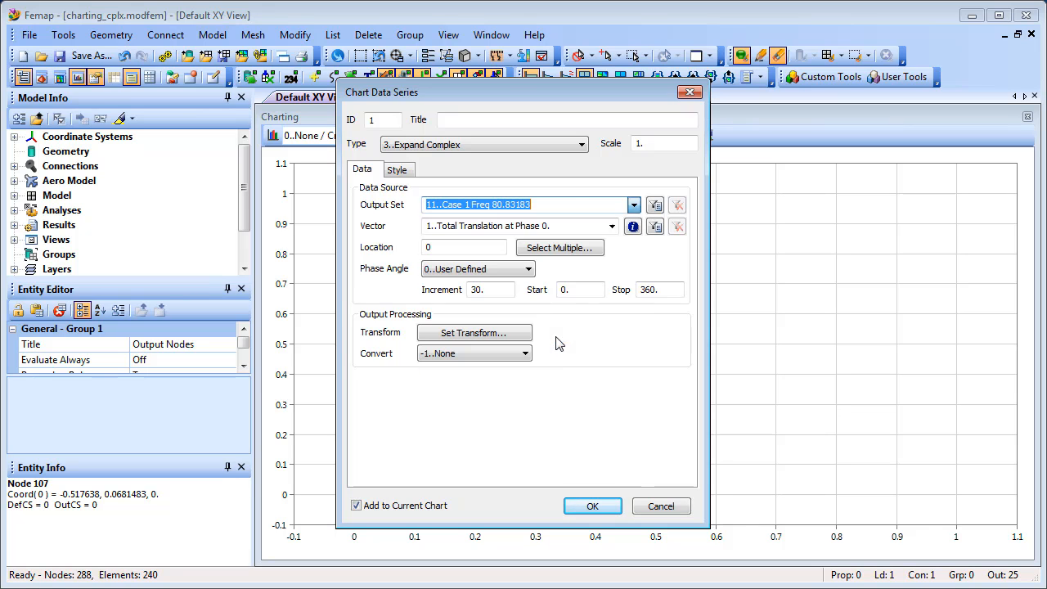
click(612, 227)
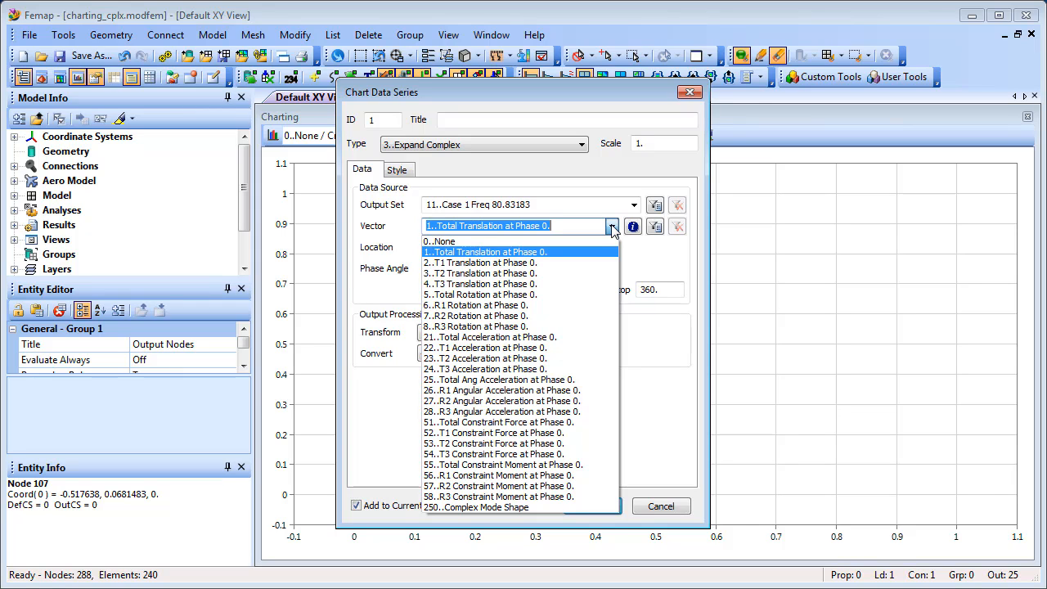
click(579, 283)
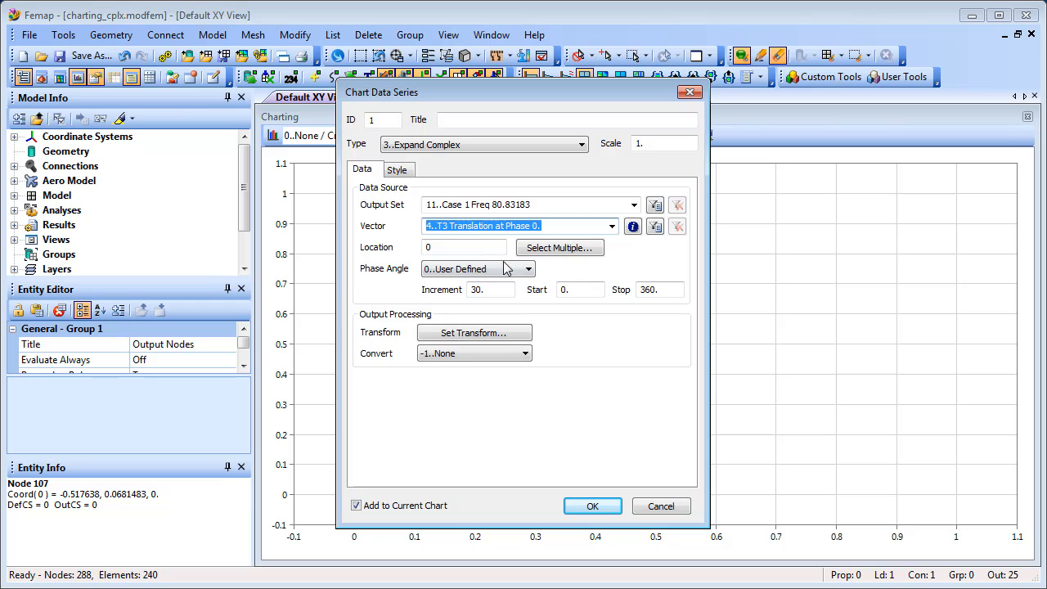
Step: Set the series location to node 51 with a phase angle increment of 10, add it to the chart and finish series creation
key(Tab)
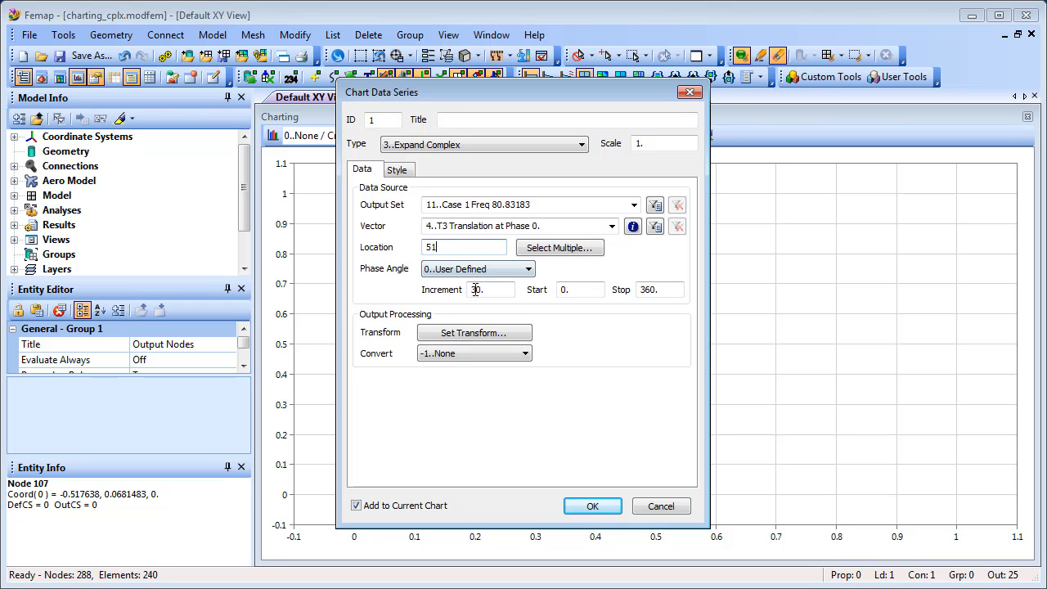
drag(476, 292, 448, 301)
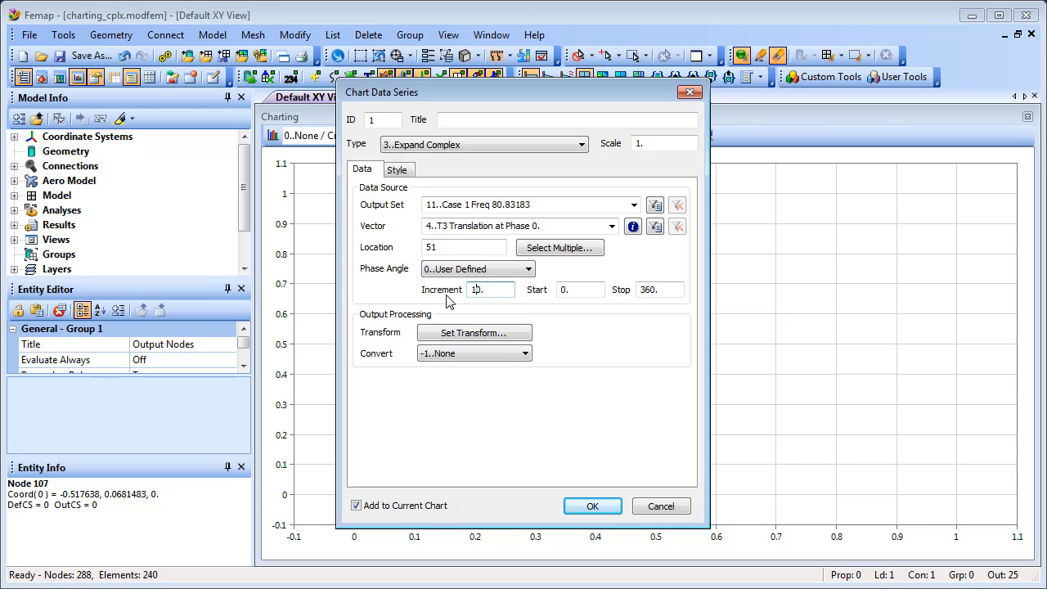
click(593, 507)
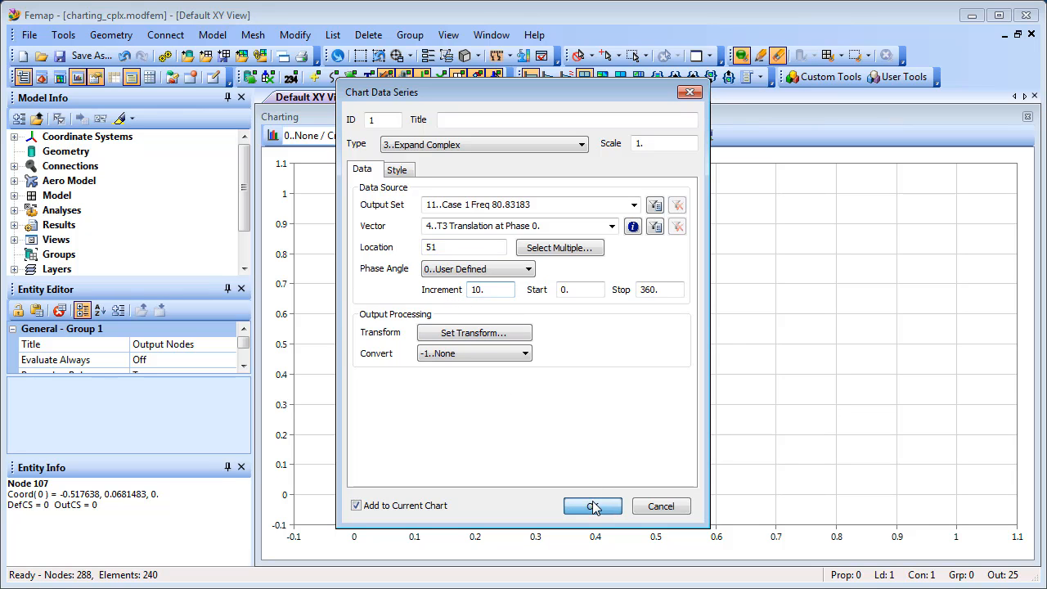
click(646, 507)
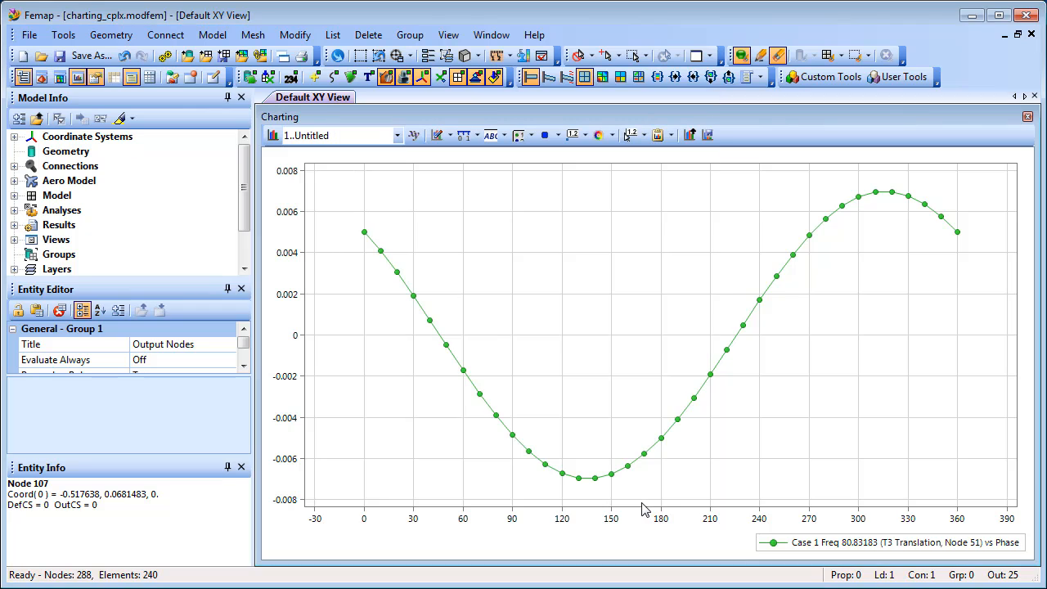
Step: Turn on Display Labels for the chart's data points and accept the chart settings
click(437, 136)
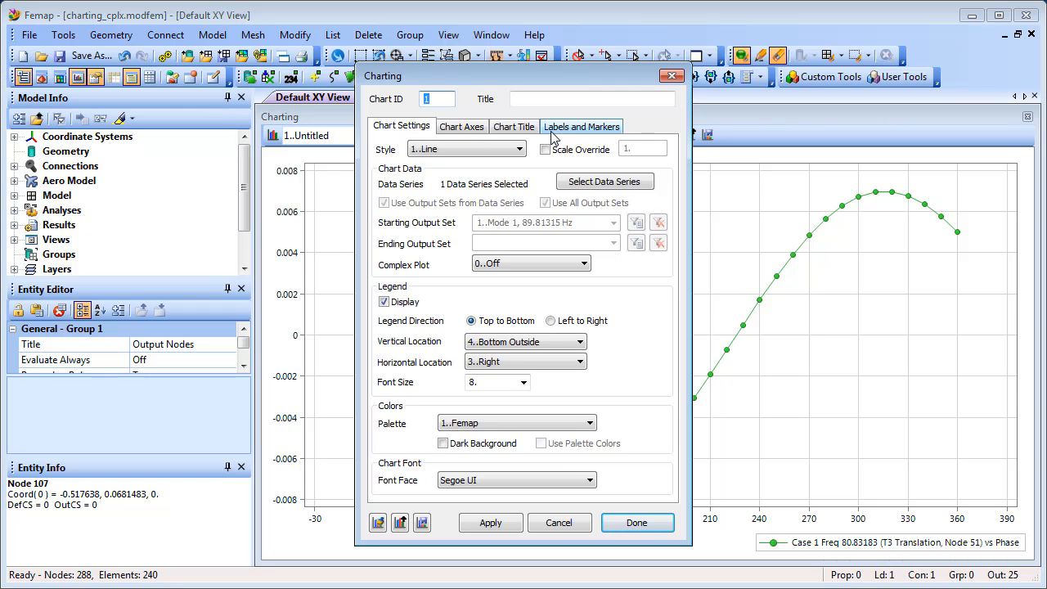
click(576, 128)
click(385, 163)
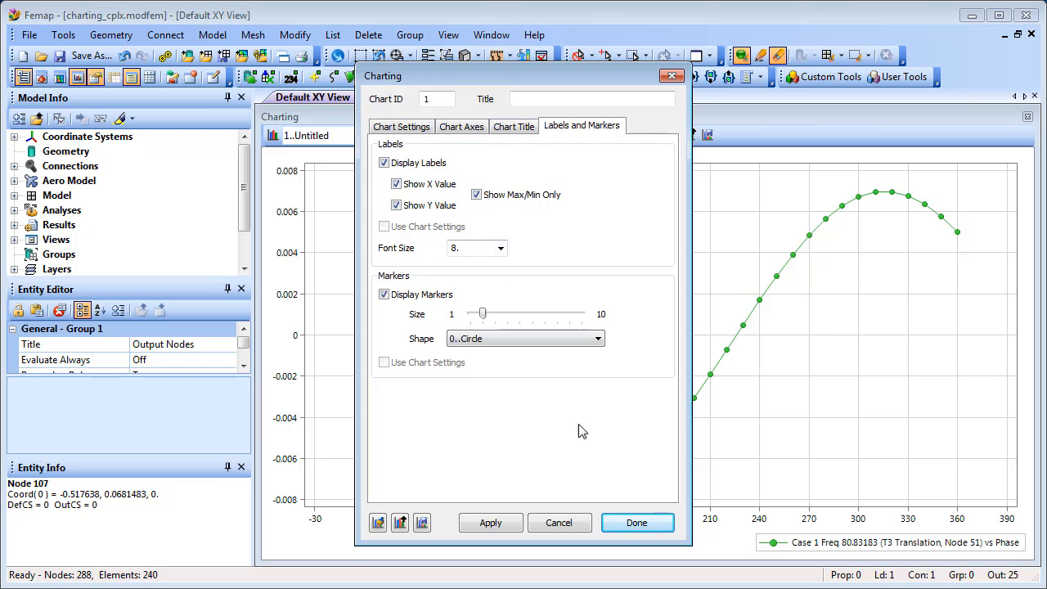
click(636, 523)
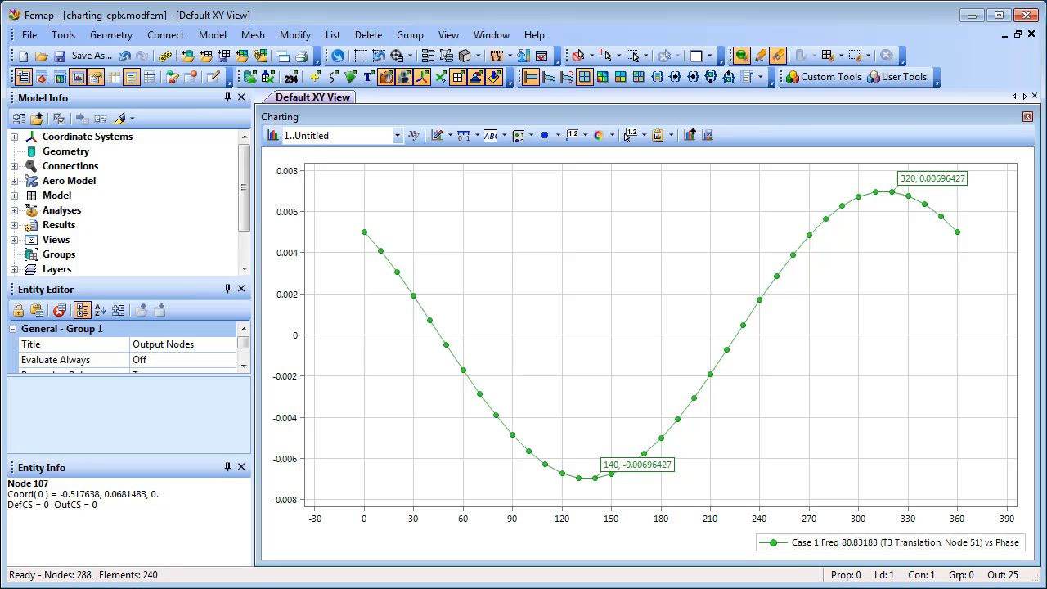